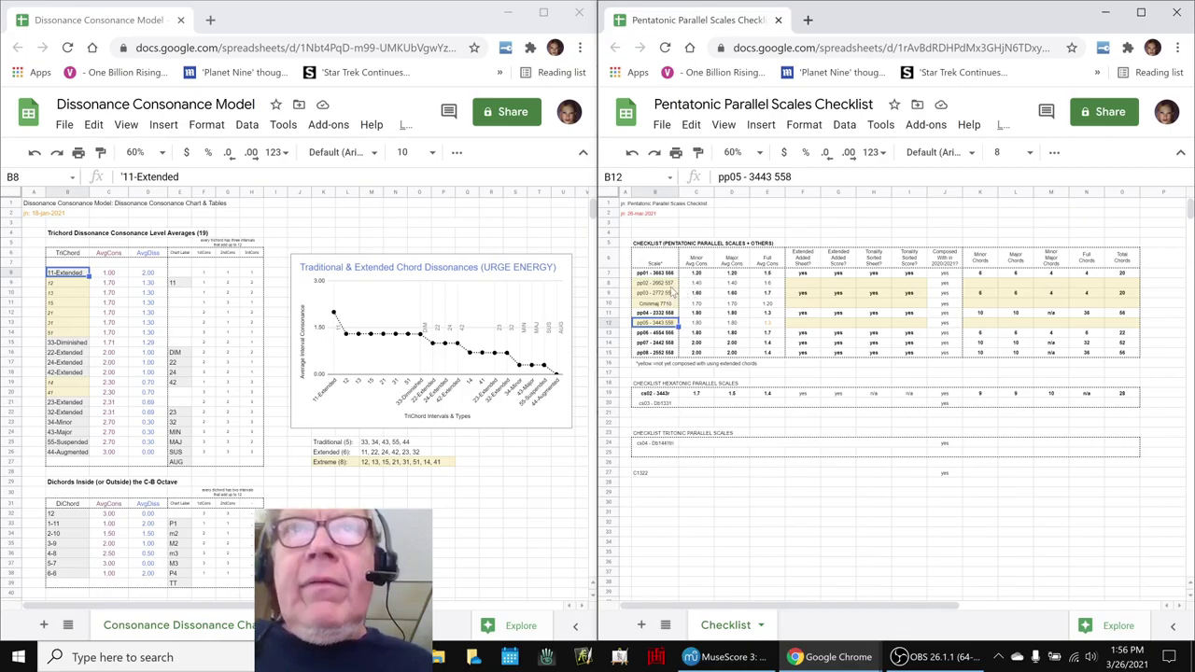
Step: Go over the pp02, pp03, Cminmaj 7710 and pp05 scale entries in the checklist
left_click(664, 282)
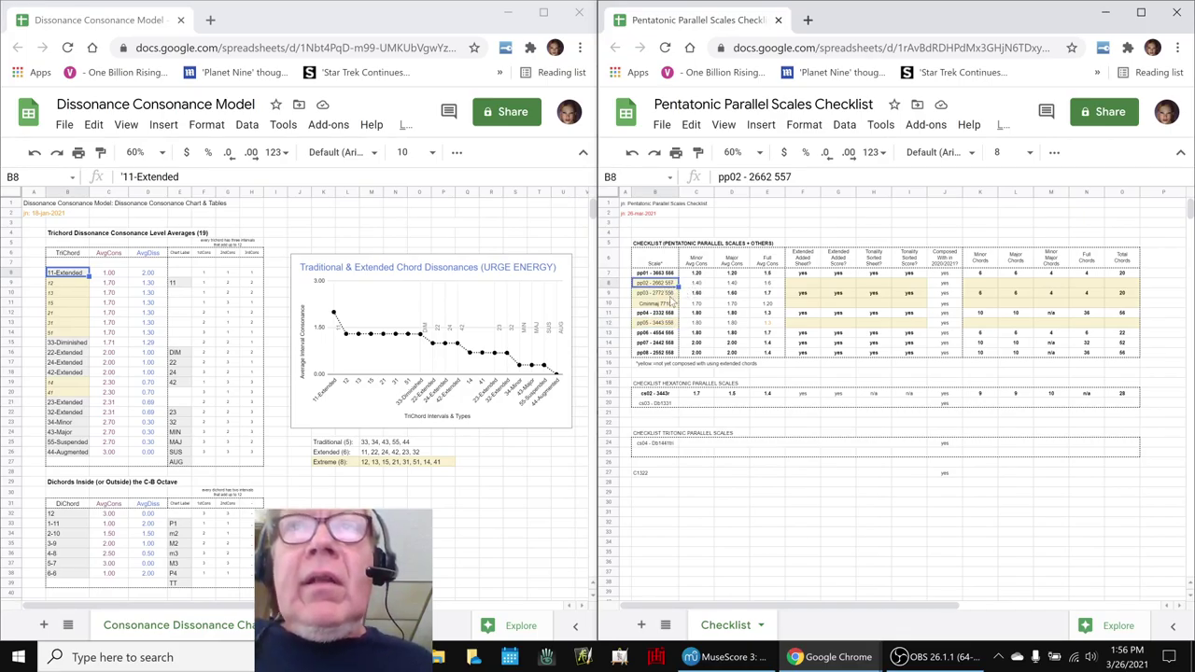
left_click(668, 293)
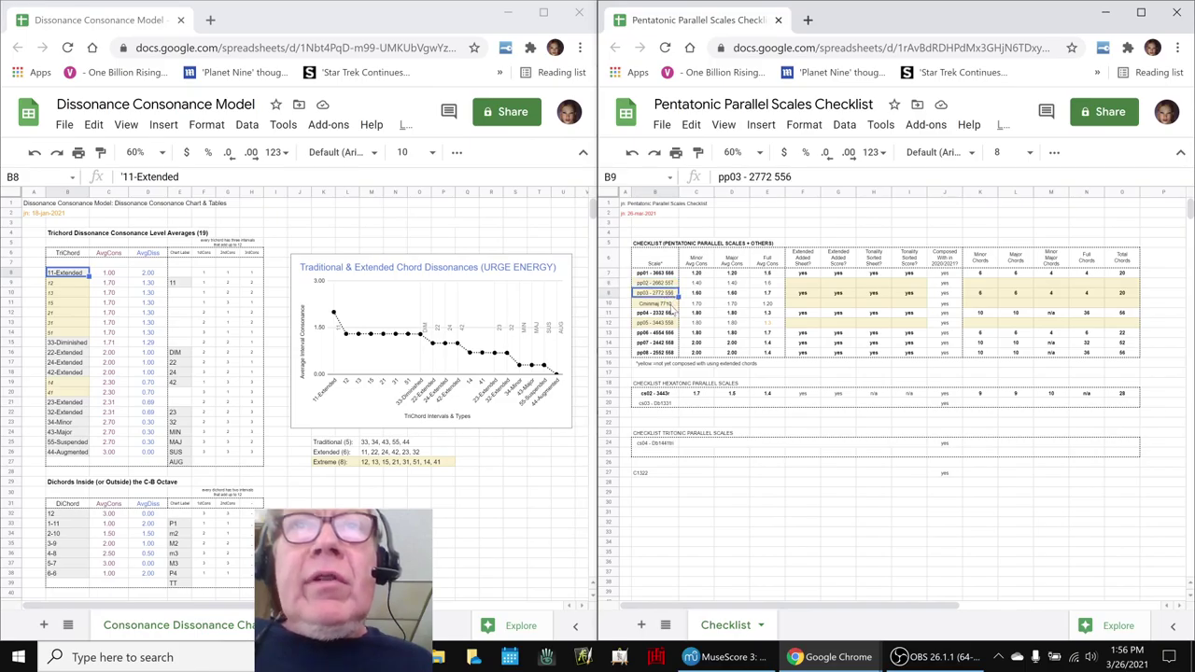
left_click(670, 304)
left_click(667, 323)
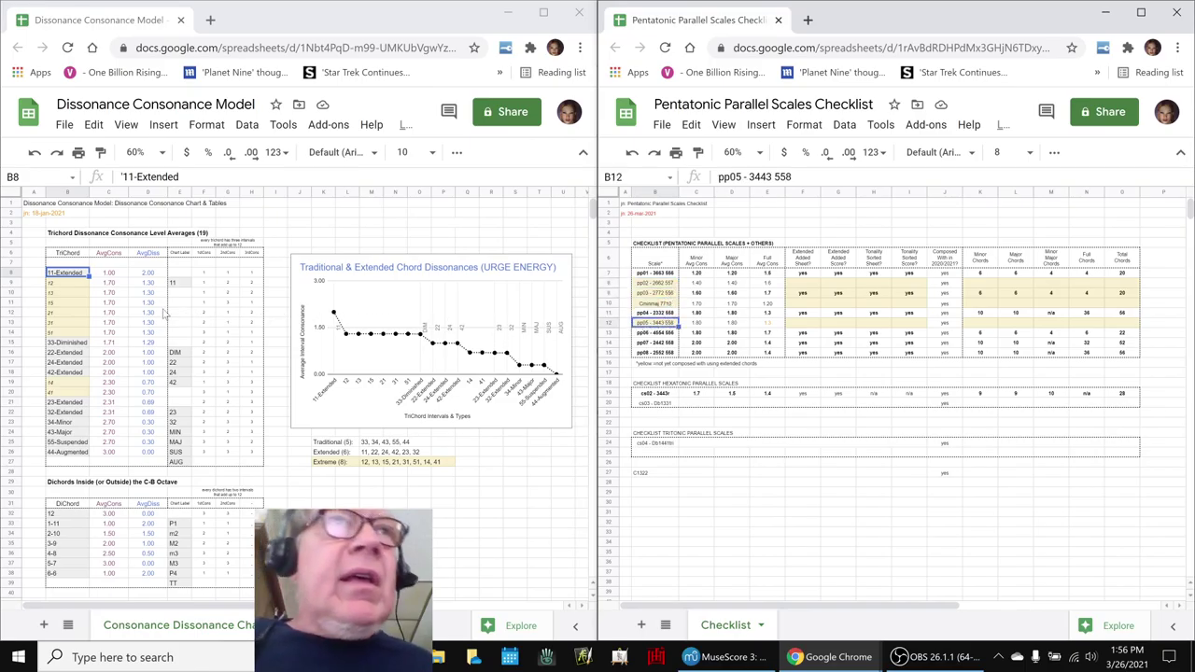
Step: Review the 12–15 trichords in the left sheet, then bring up the pp03 score in MuseScore
left_click(53, 284)
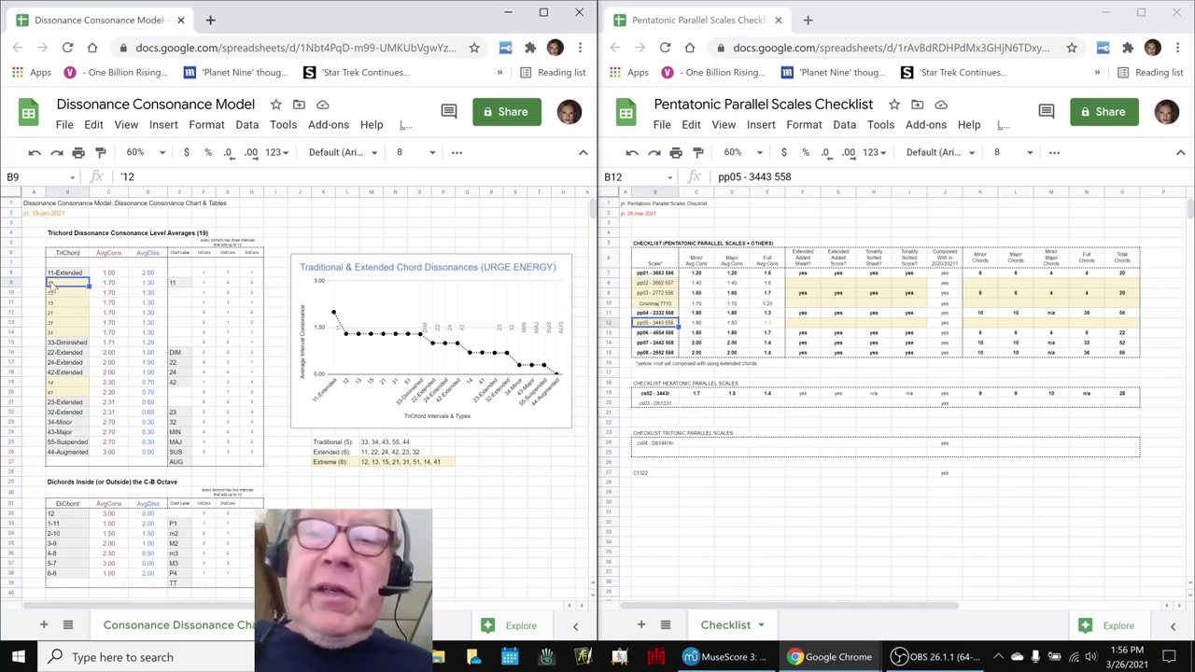
left_click(67, 333, "shift")
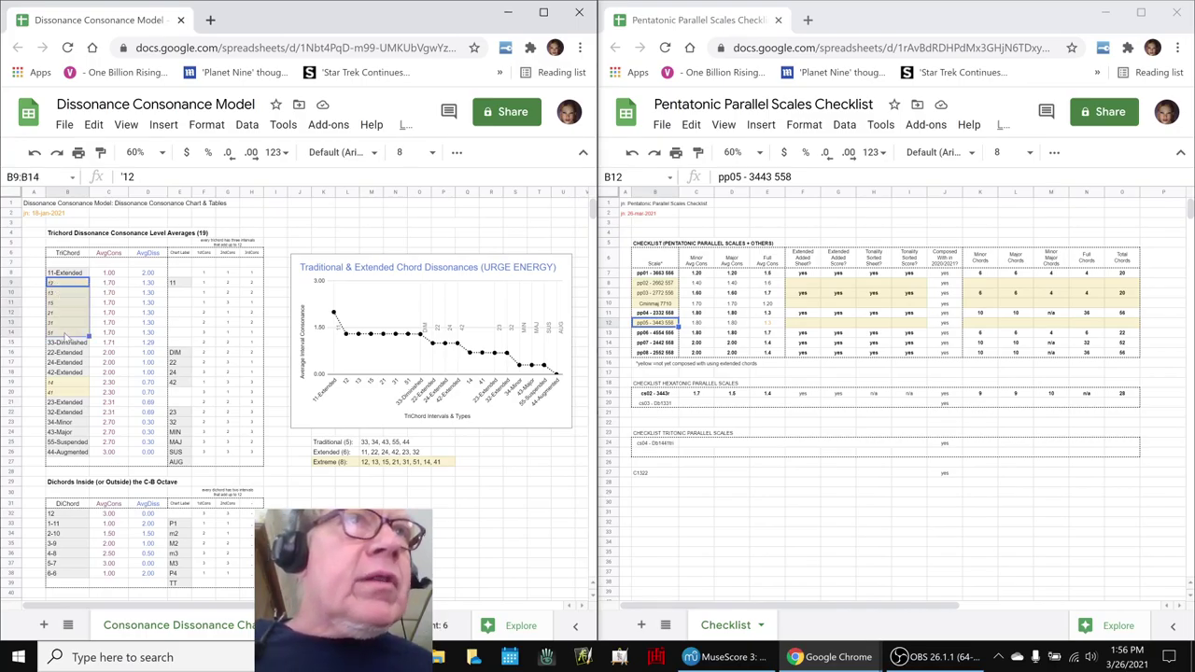
left_click(62, 382)
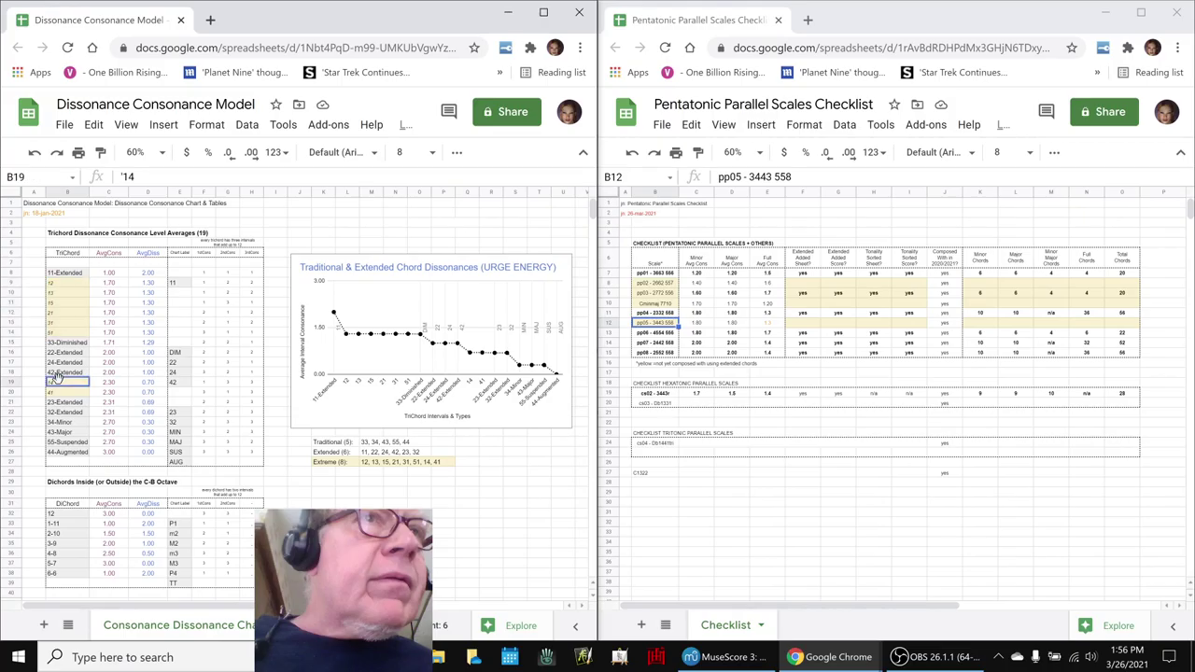
left_click(70, 304)
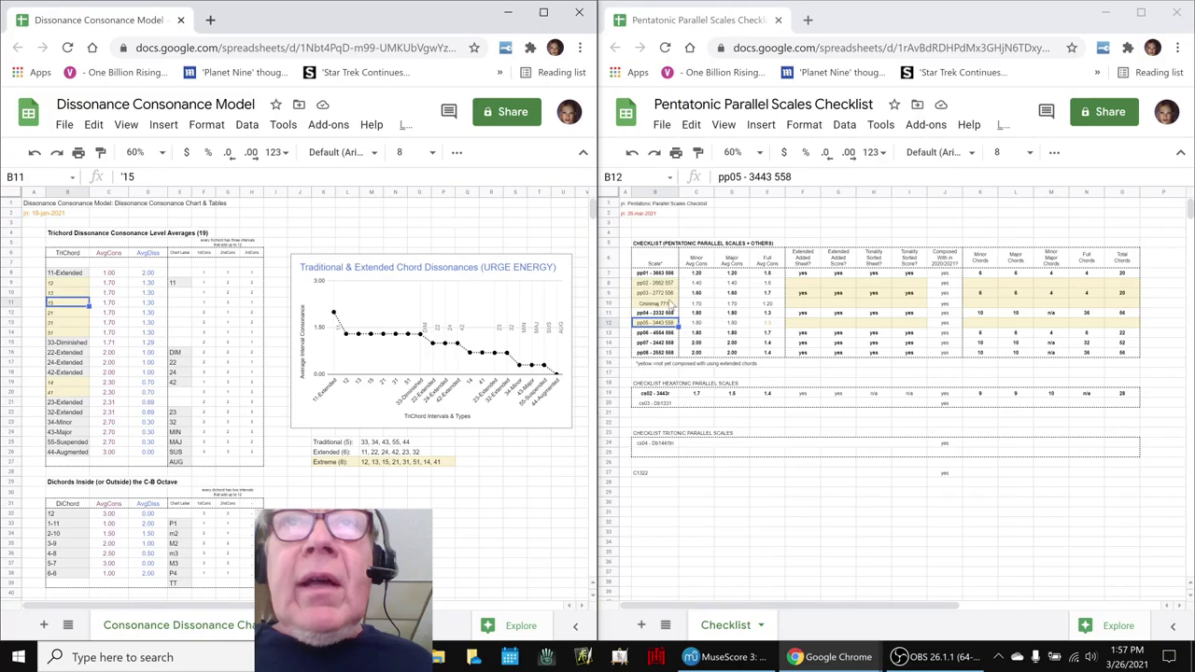
left_click(667, 295)
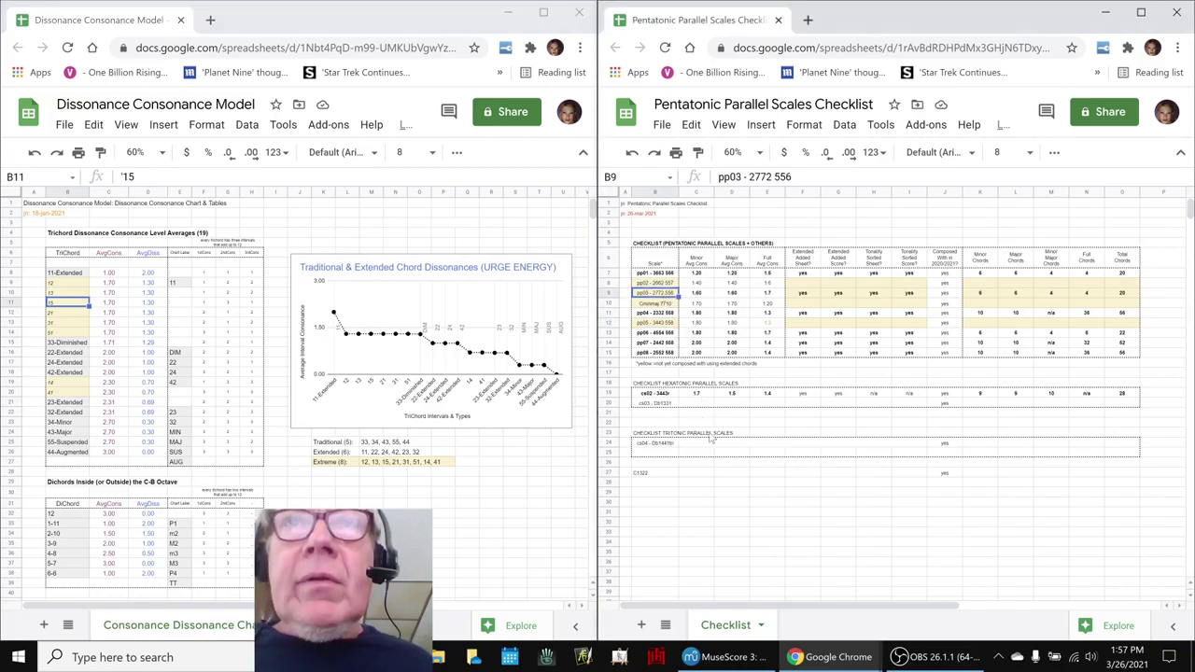
left_click(773, 580)
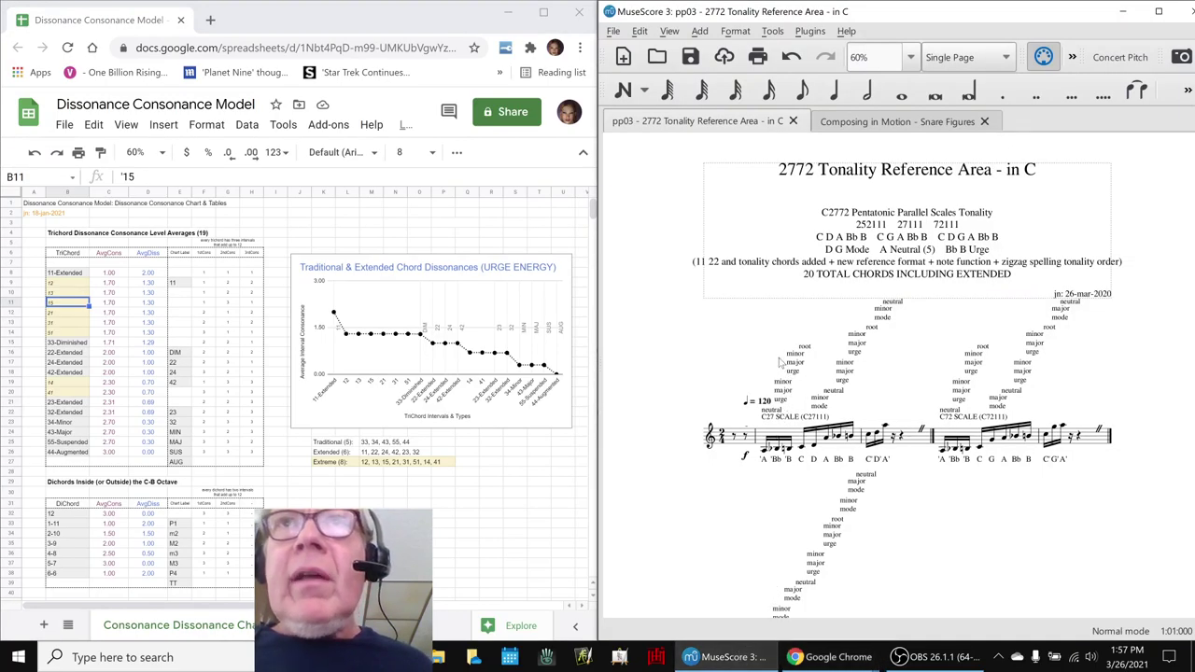
Step: Play the 2772 score, then paste a caesura after the Bb11 chord in measure 23
key("space")
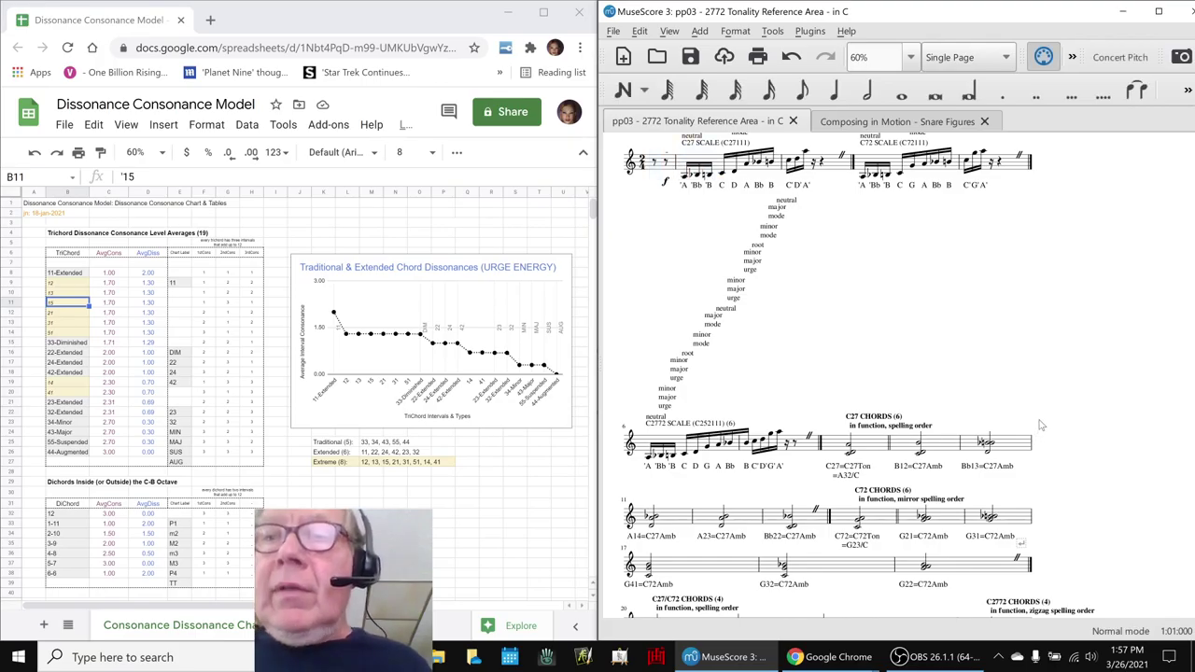
scroll(1041, 425, "down", 3)
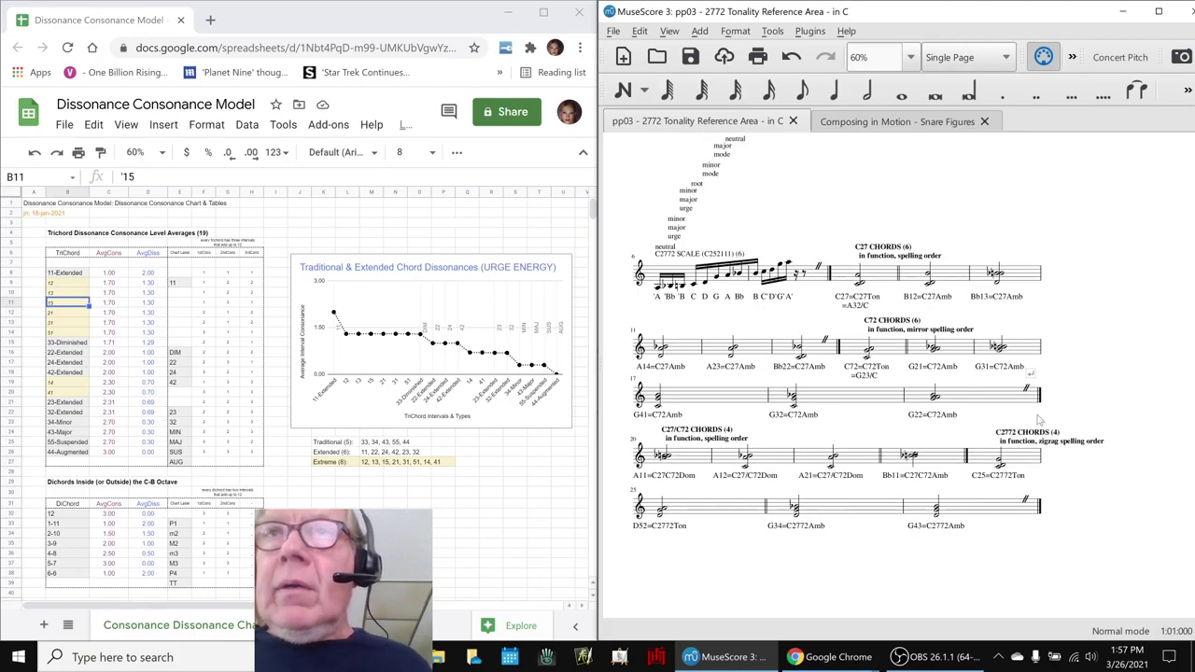
left_click(1025, 501)
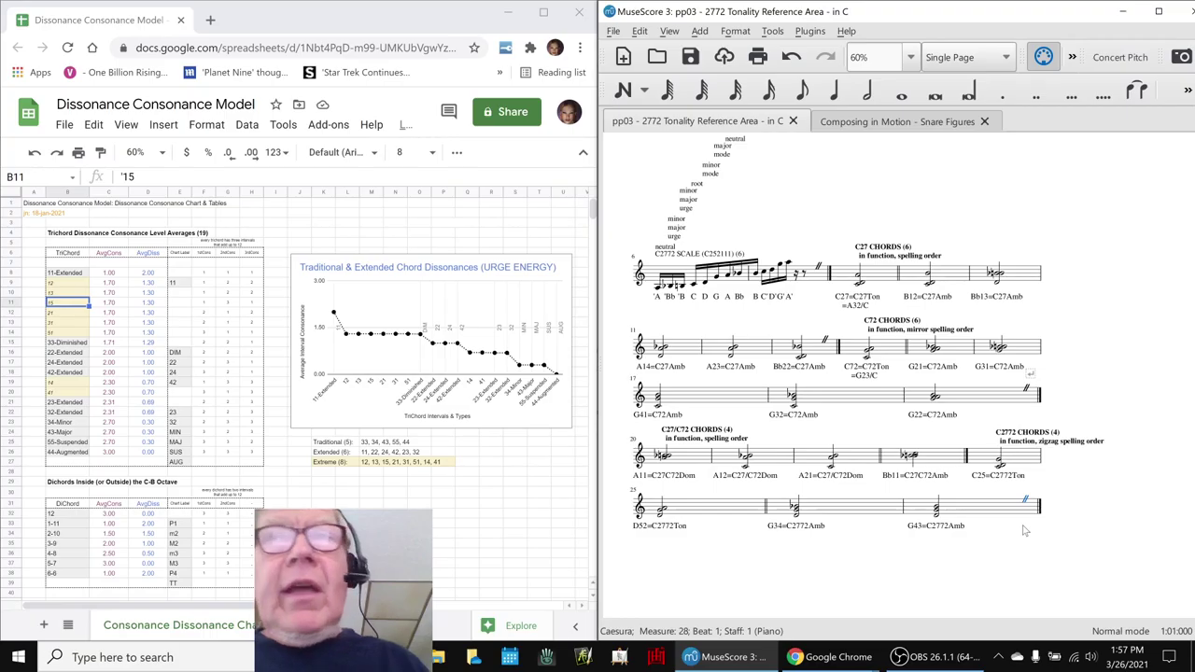
left_click(913, 457)
key("ctrl+v")
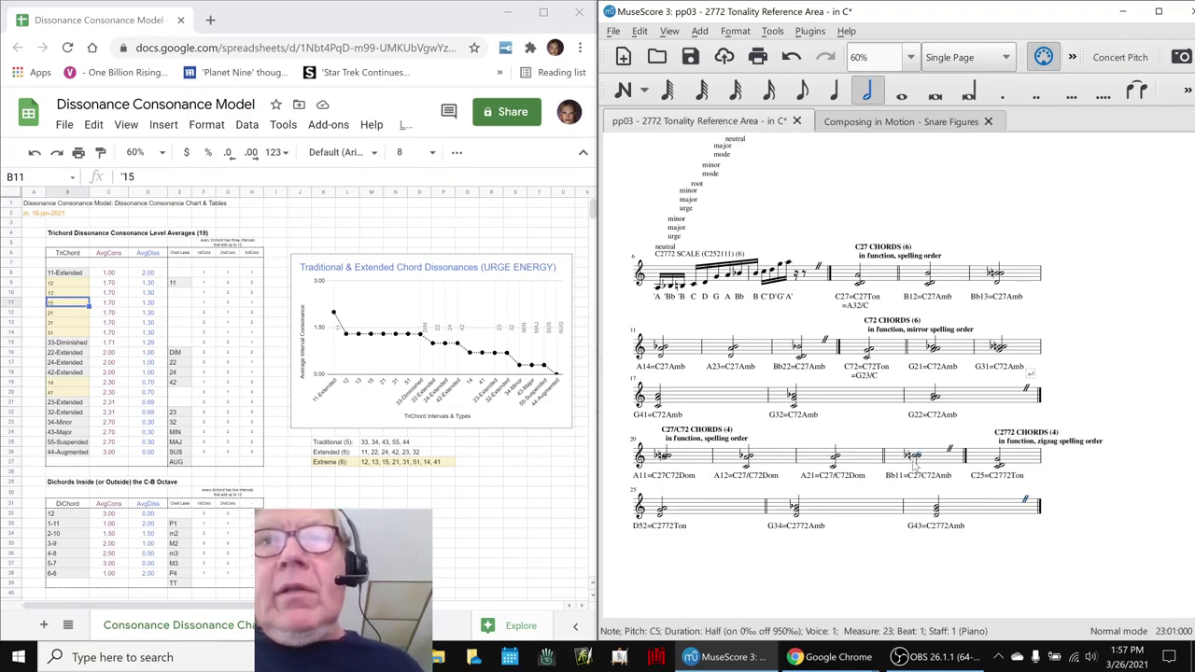
Step: Glance at the OBS stream, save the pp03 score, and switch to the Composing in Motion sheet
left_click(919, 657)
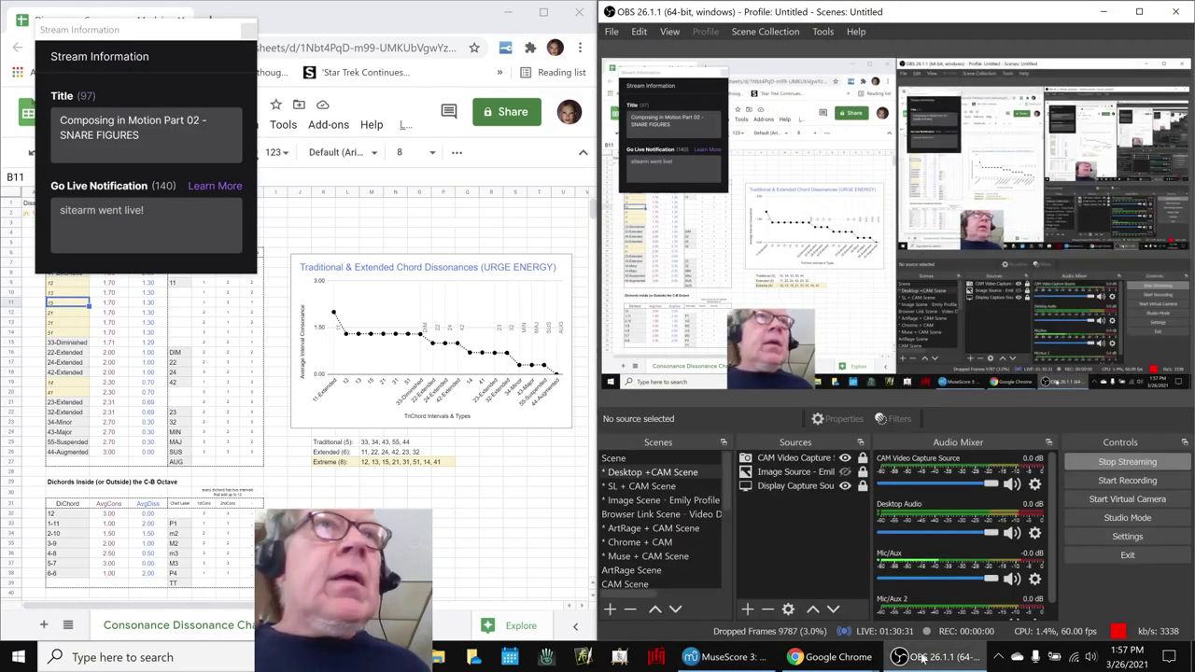
left_click(919, 656)
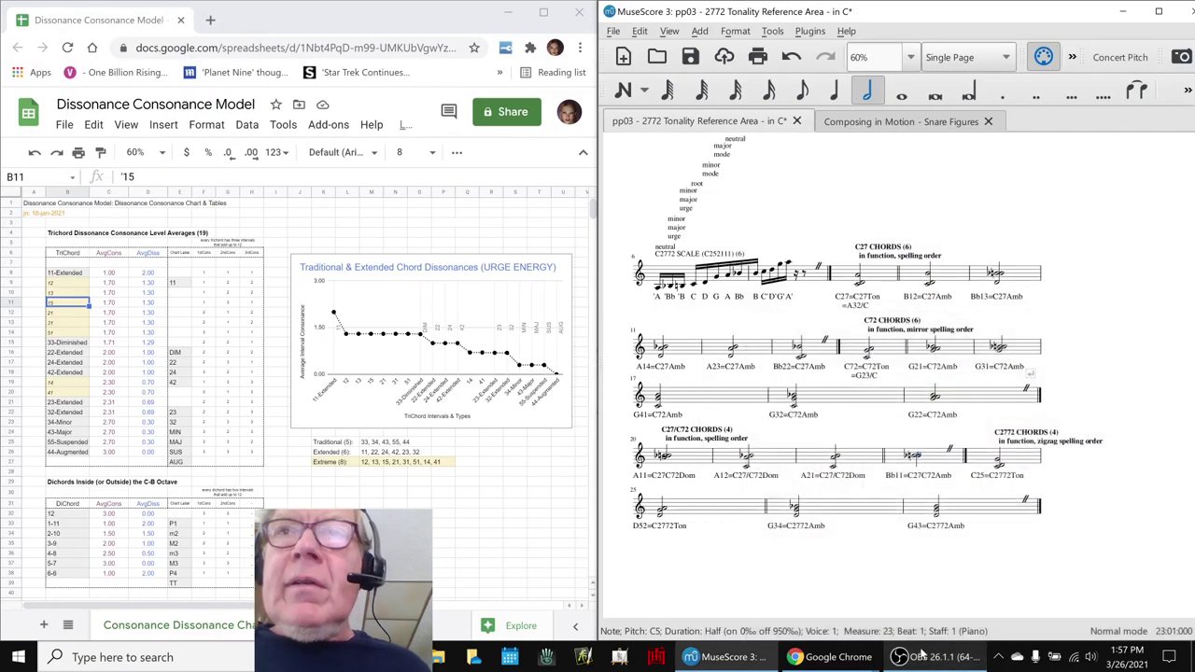
left_click(929, 558)
key("ctrl+s")
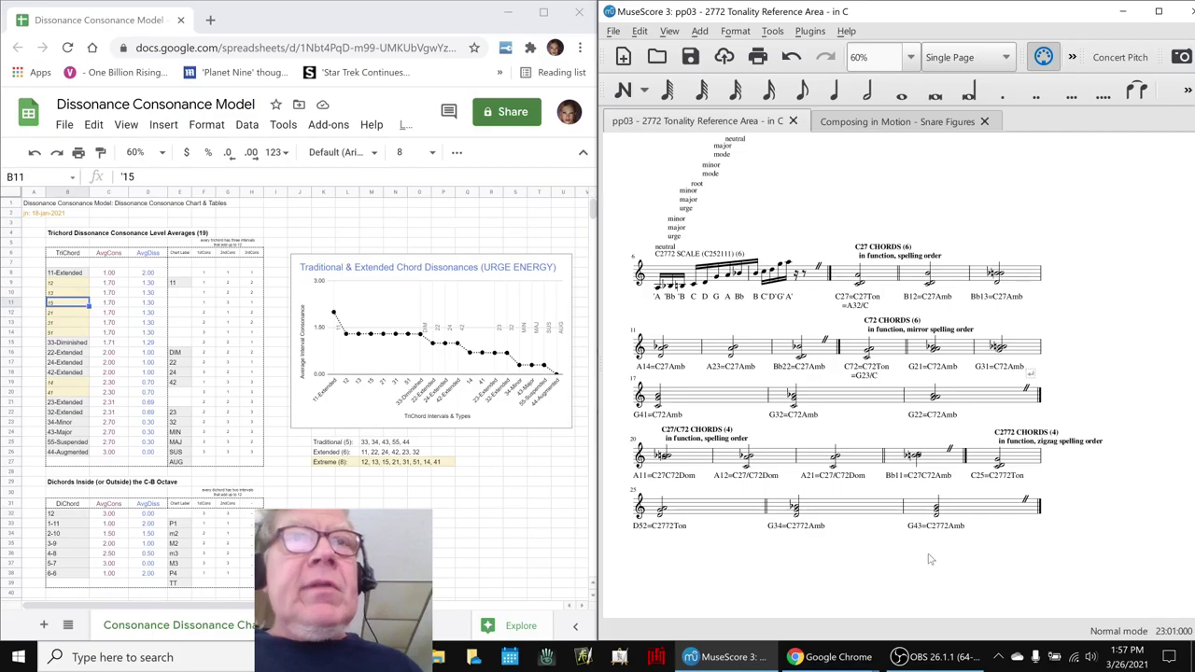
left_click(828, 653)
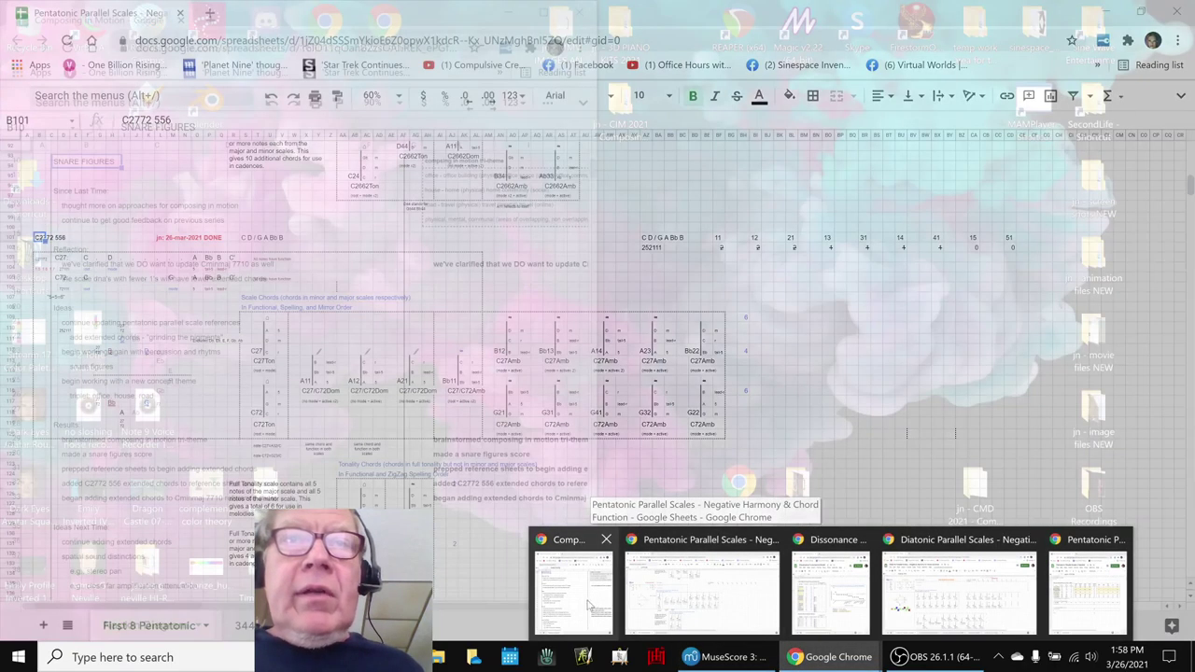
left_click(574, 586)
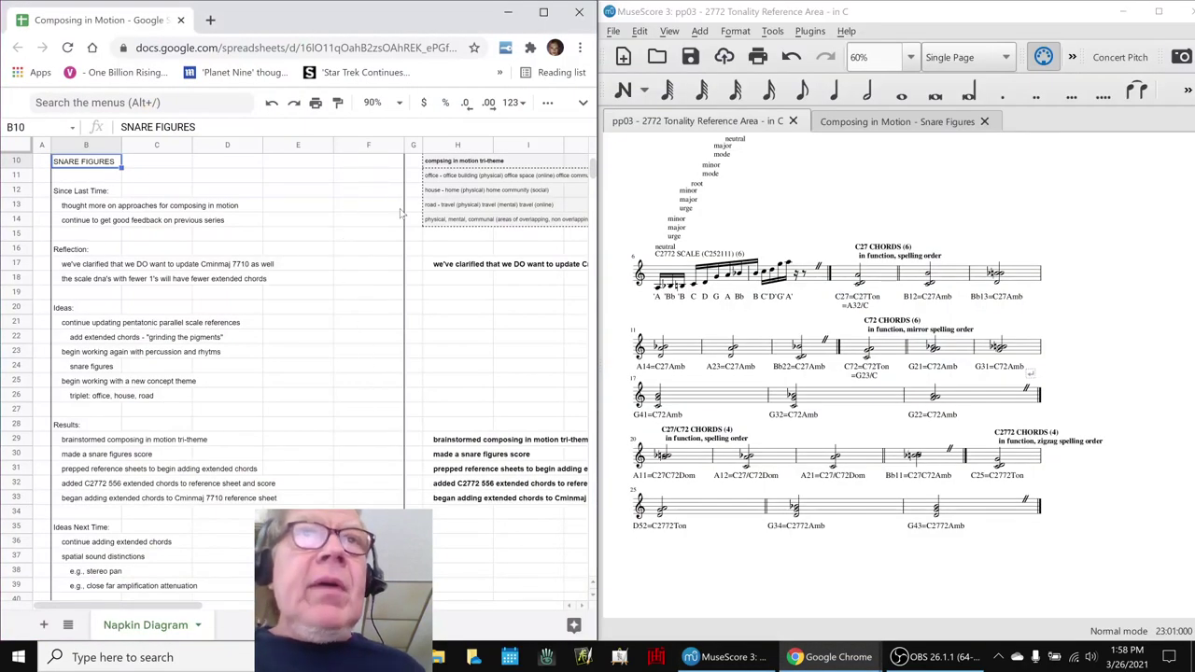
Step: Look over the reflection note in row 17 and the brainstormed result note in H29
left_click(437, 267)
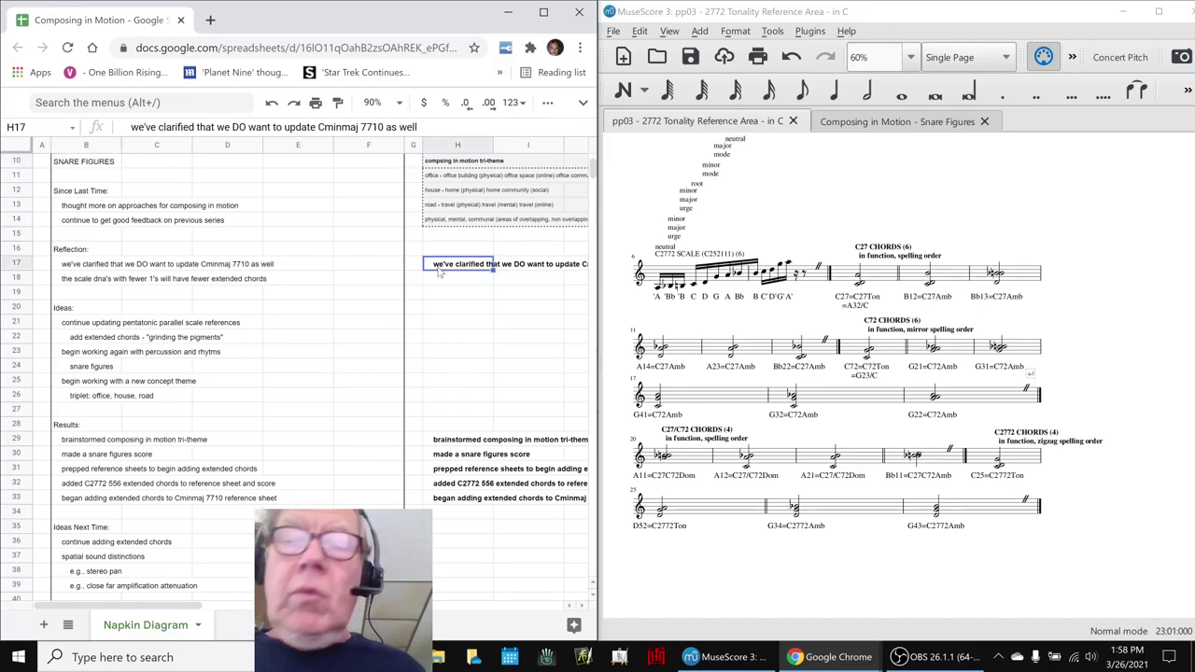
key("Right")
key("Right")
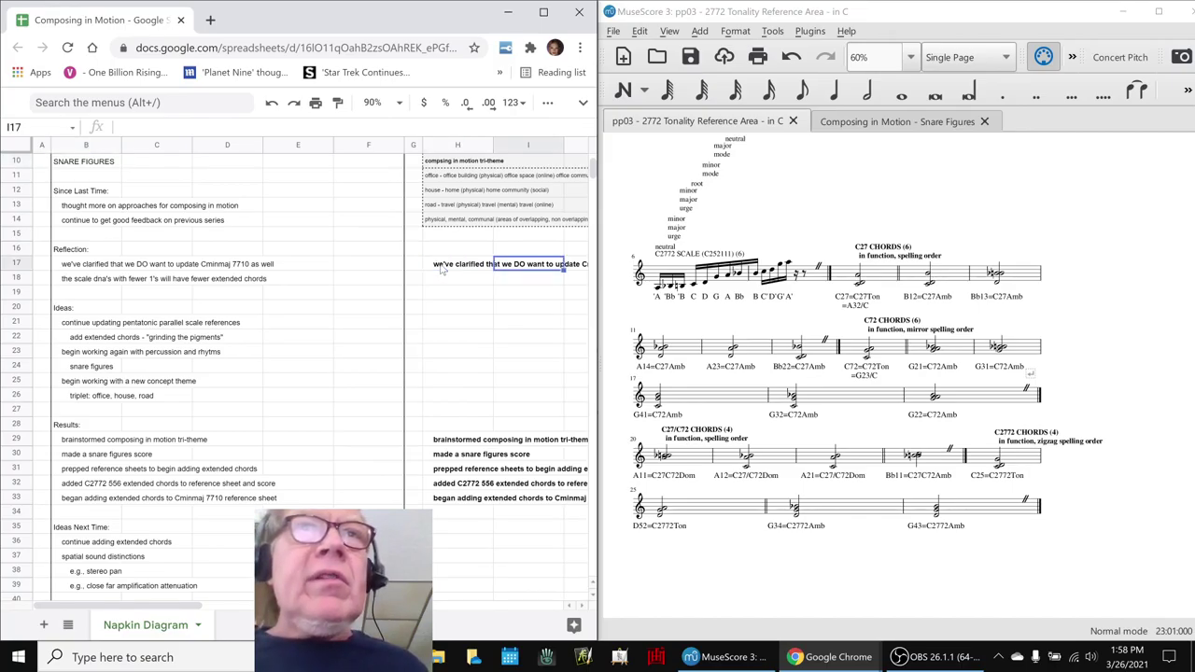
key("Left")
key("Left")
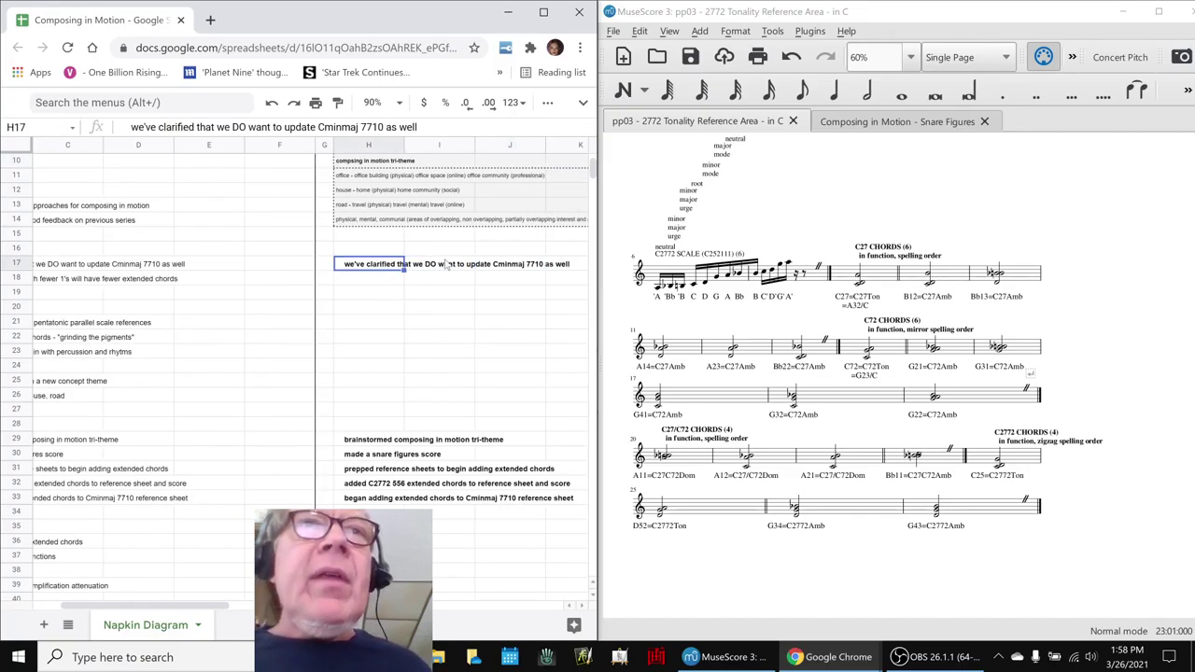
key("Left")
key("Left")
key("Left")
key("Left")
key("Left")
key("Left")
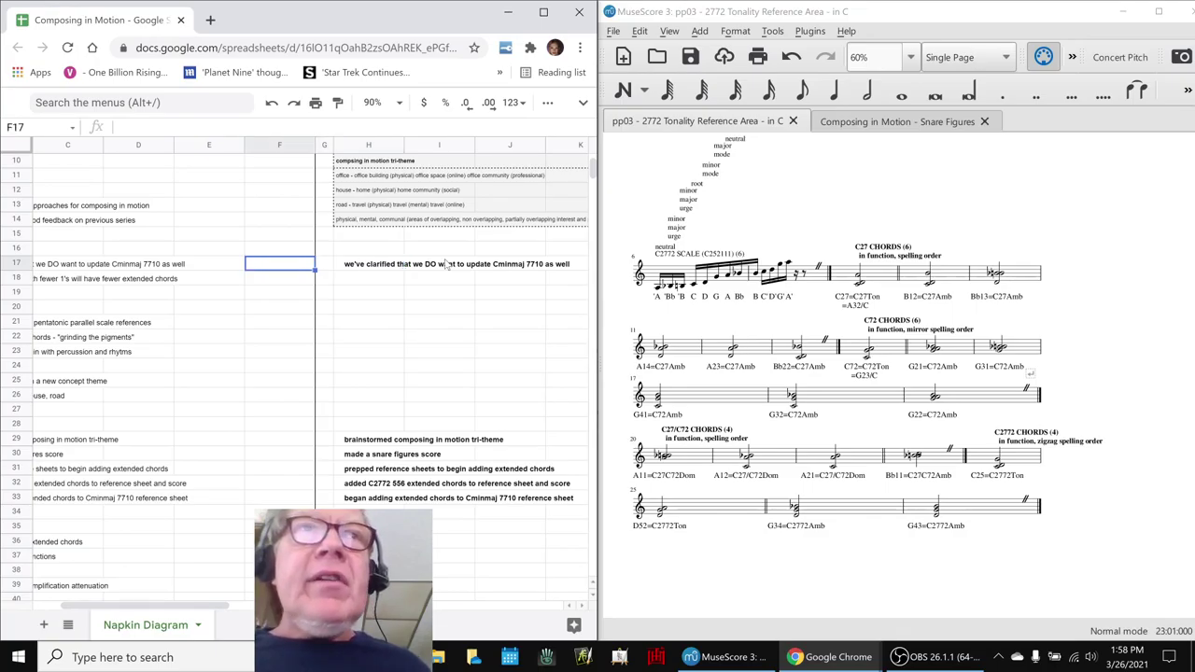
key("Left")
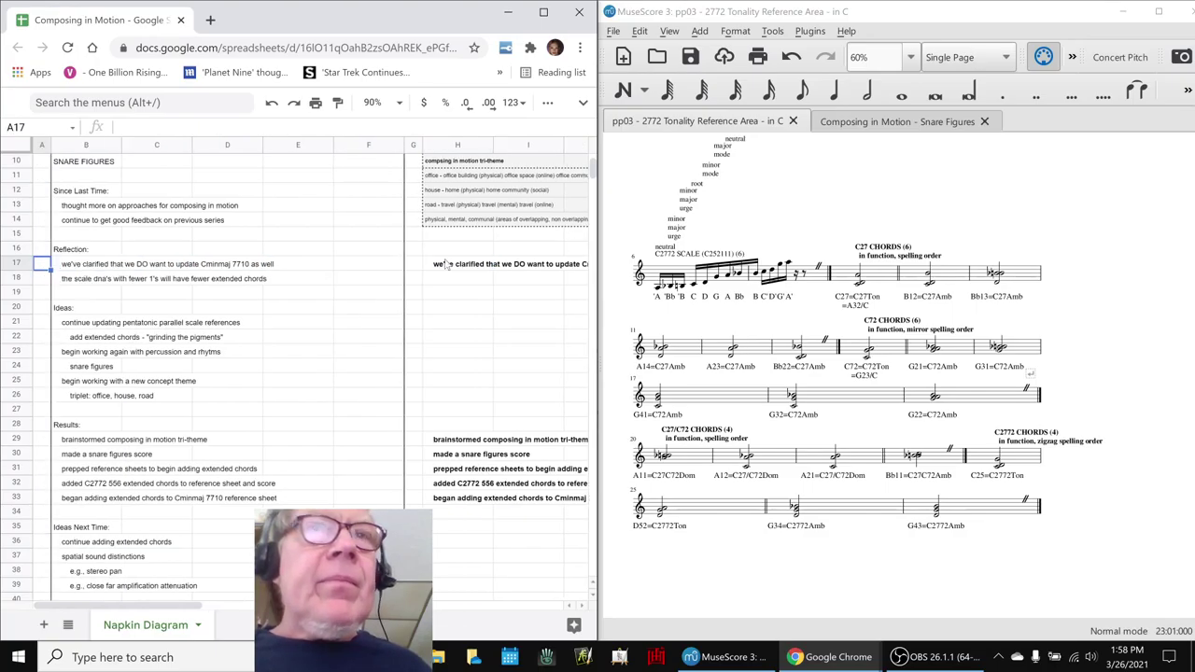
key("Right")
key("Right")
left_click(472, 444)
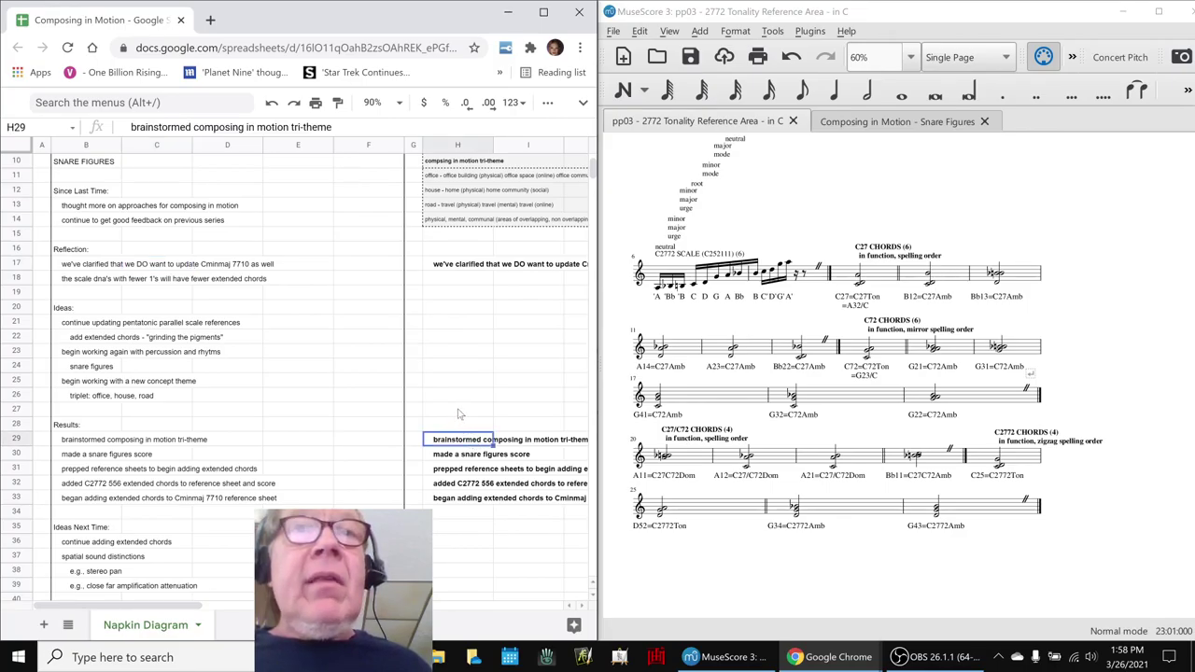
Step: Fix 'compsing' to 'composing' in the tri-theme note in H10
scroll(458, 409, "up", 3)
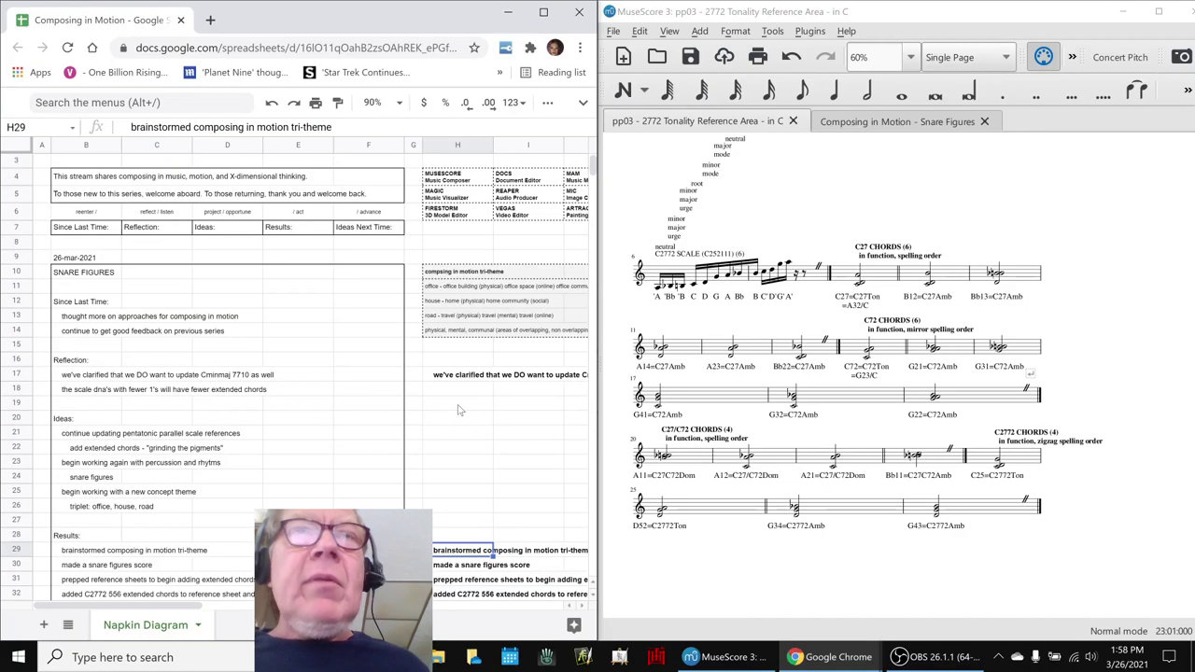
left_click(437, 276)
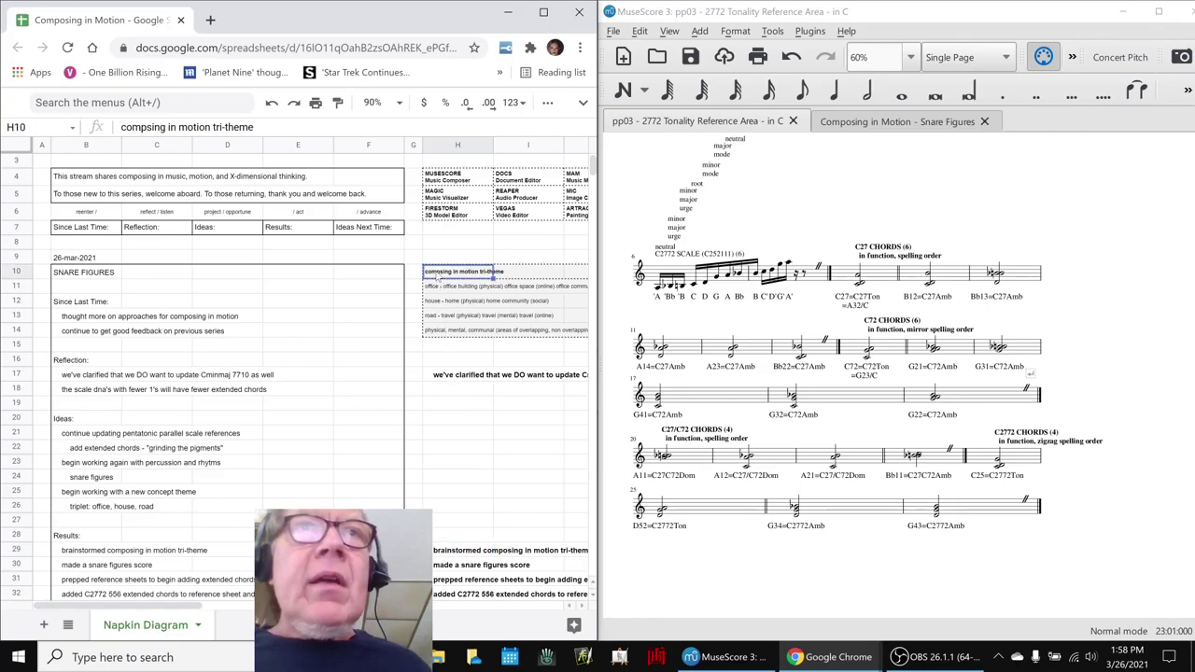
key("Return")
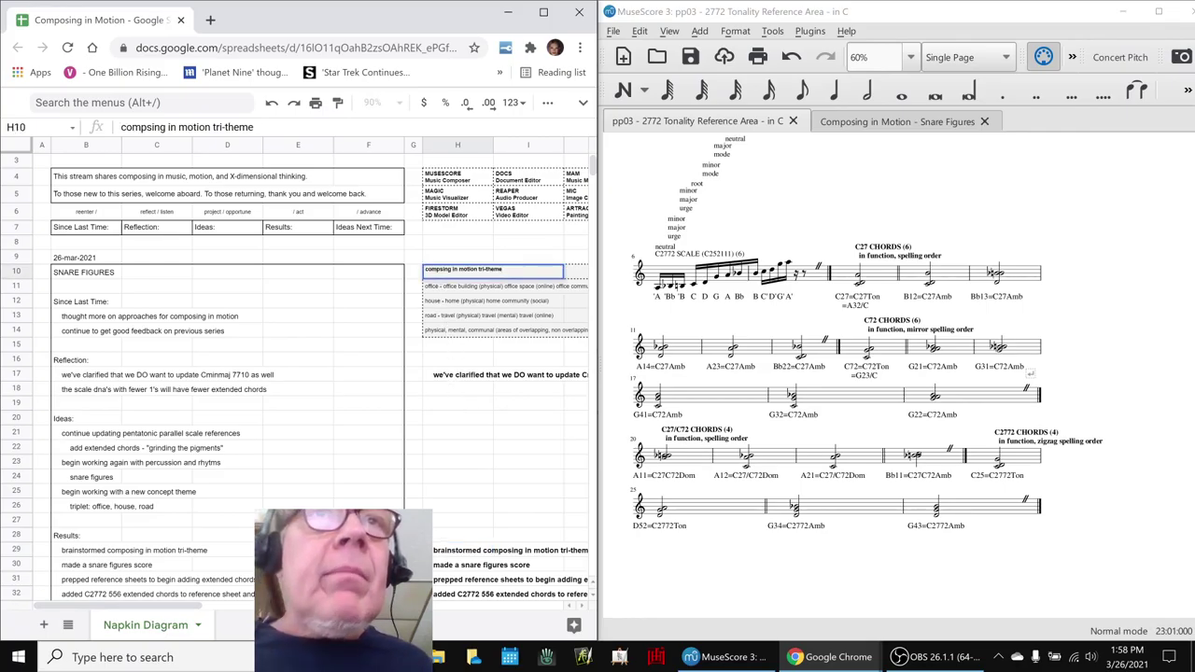
left_click(445, 271)
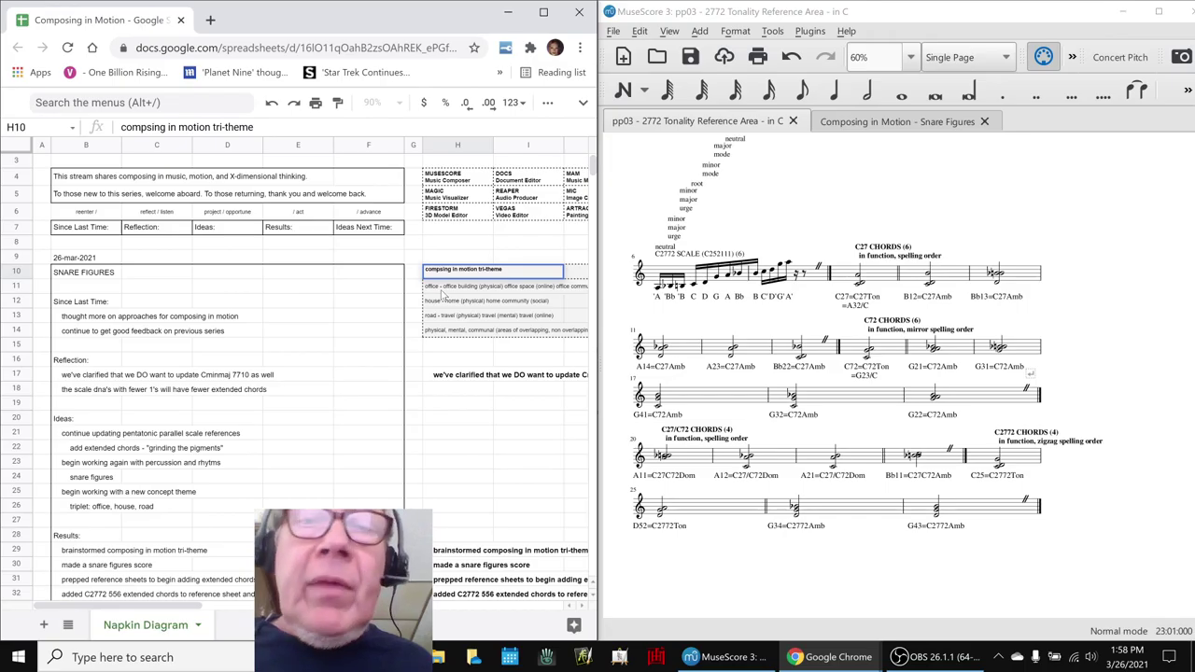
type("o")
left_click(485, 453)
Step: Review the results for snare figures, reference sheets, and C2772 556 and Cminmaj 7710 chords
scroll(485, 454, "down", 3)
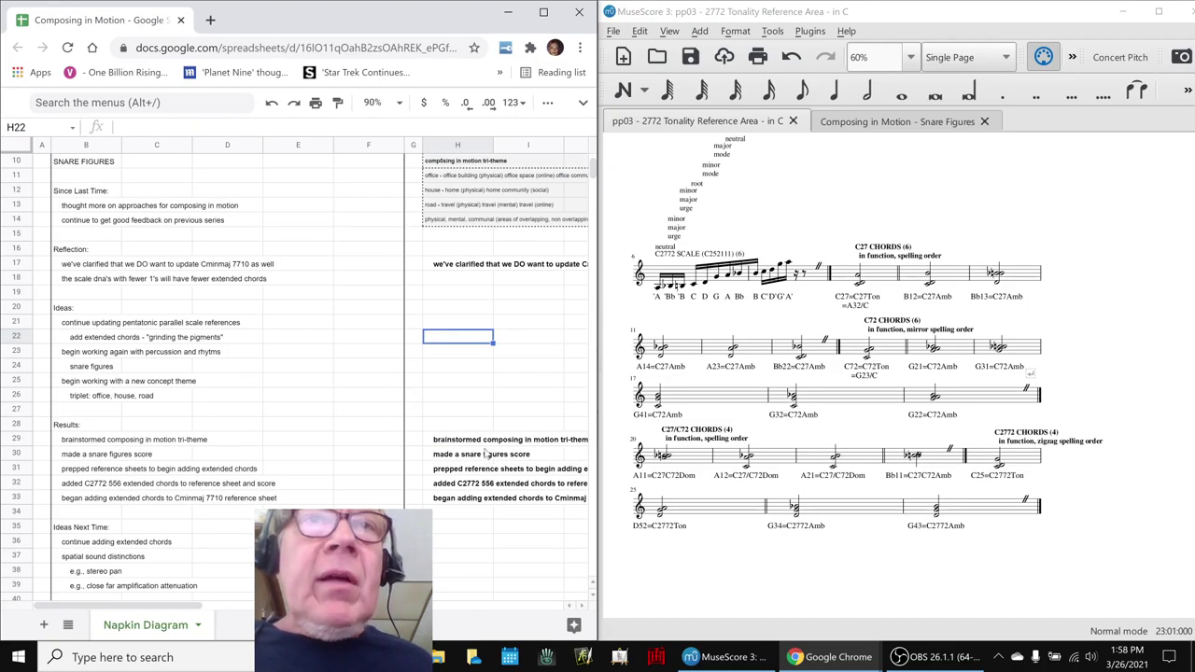
left_click(478, 455)
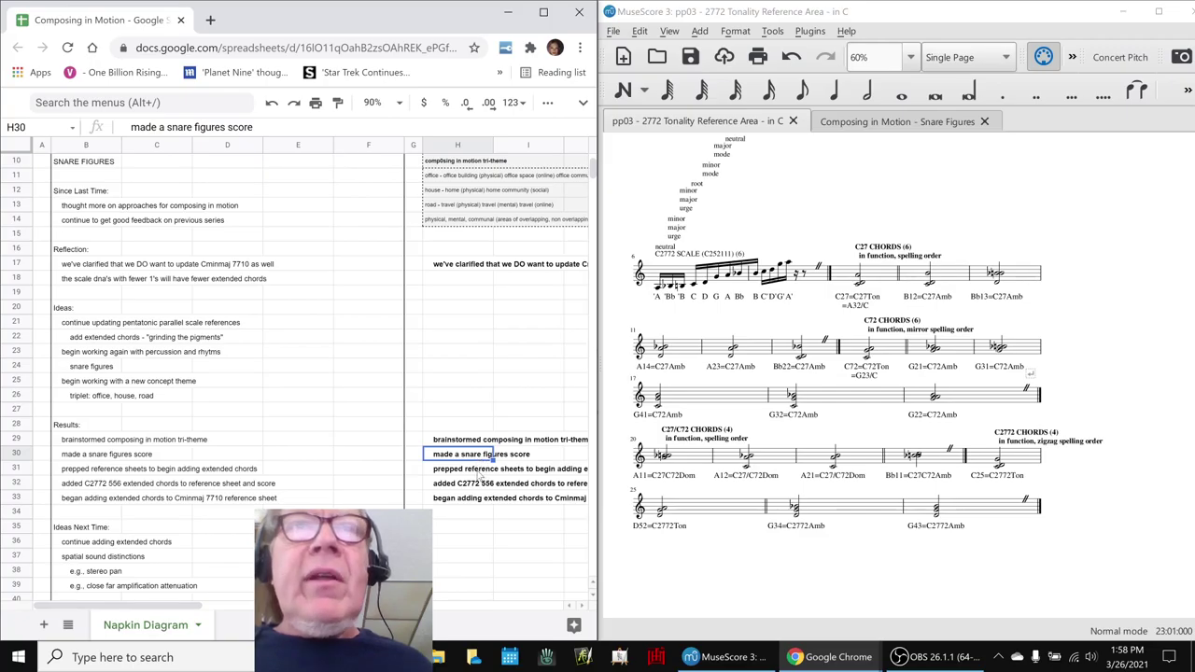
left_click(480, 473)
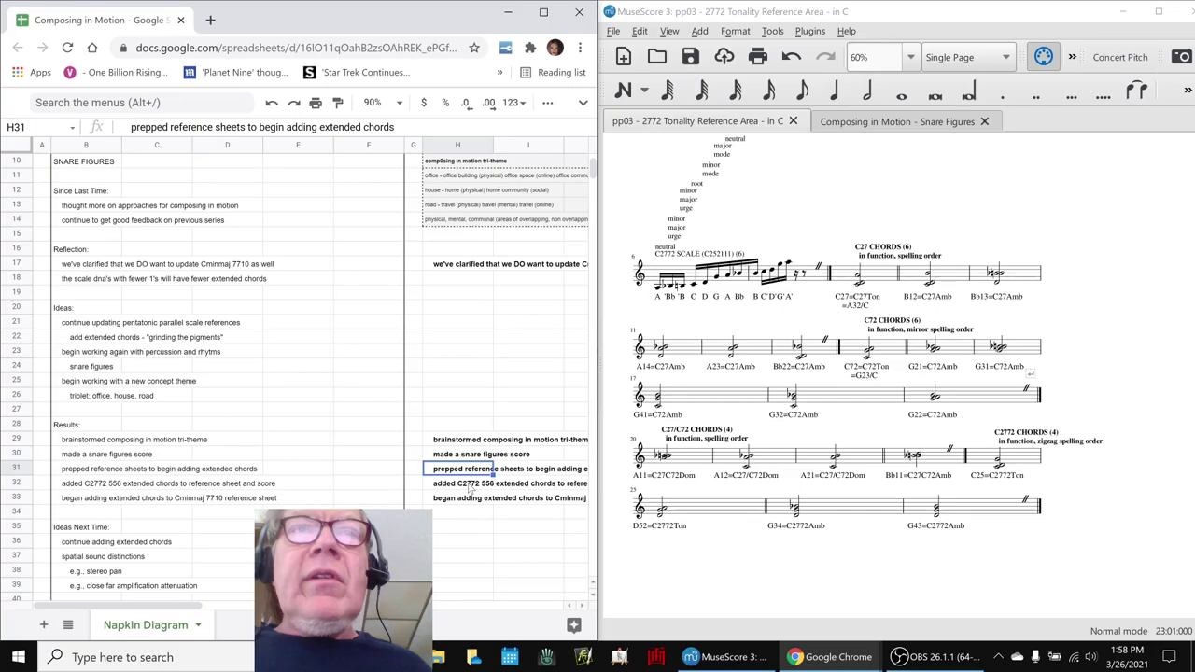
left_click(471, 485)
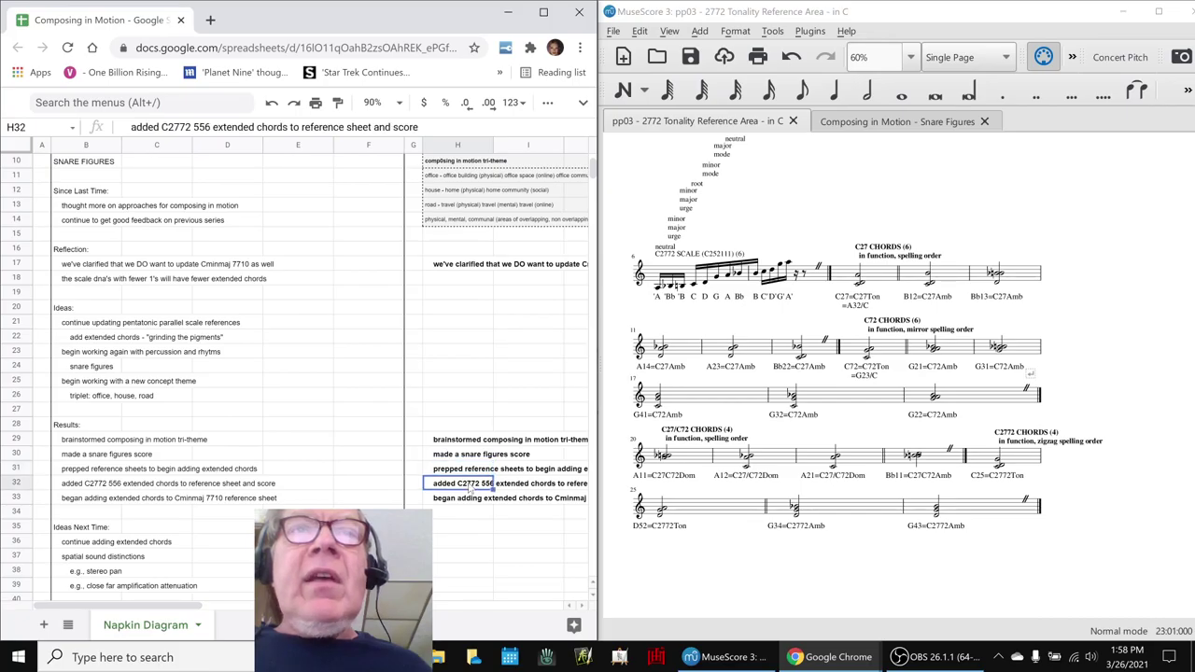
left_click(464, 500)
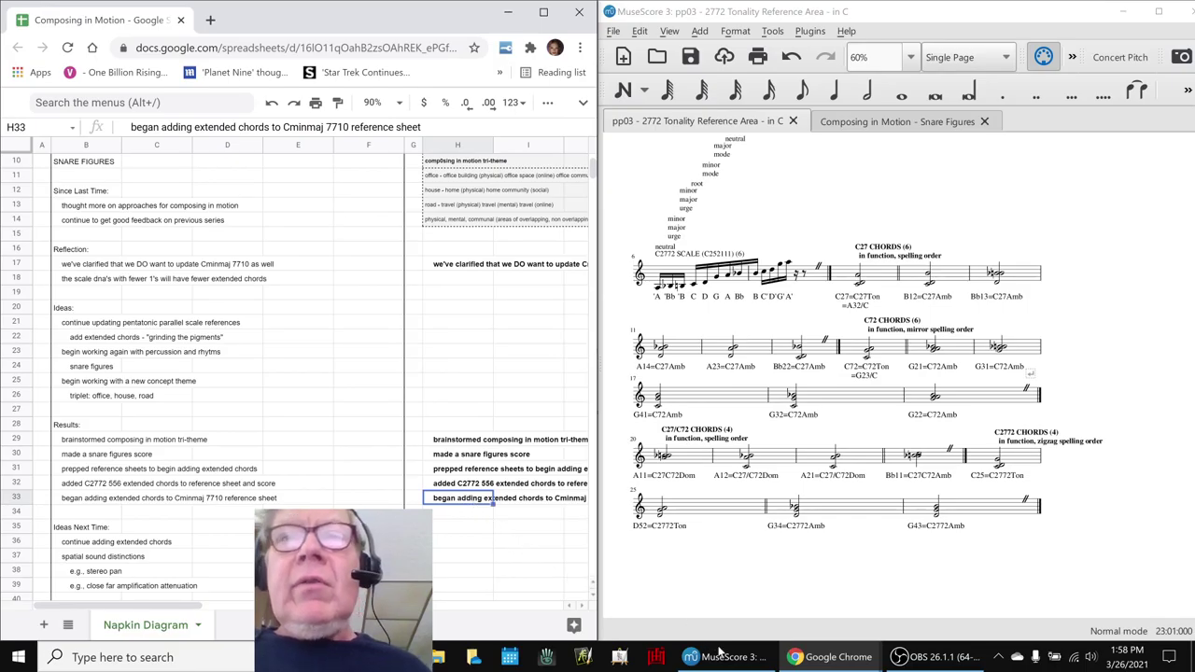
Step: Switch through the Diatonic window to the Pentatonic sheet and select D101 by C2772 556
mouse_move(798, 658)
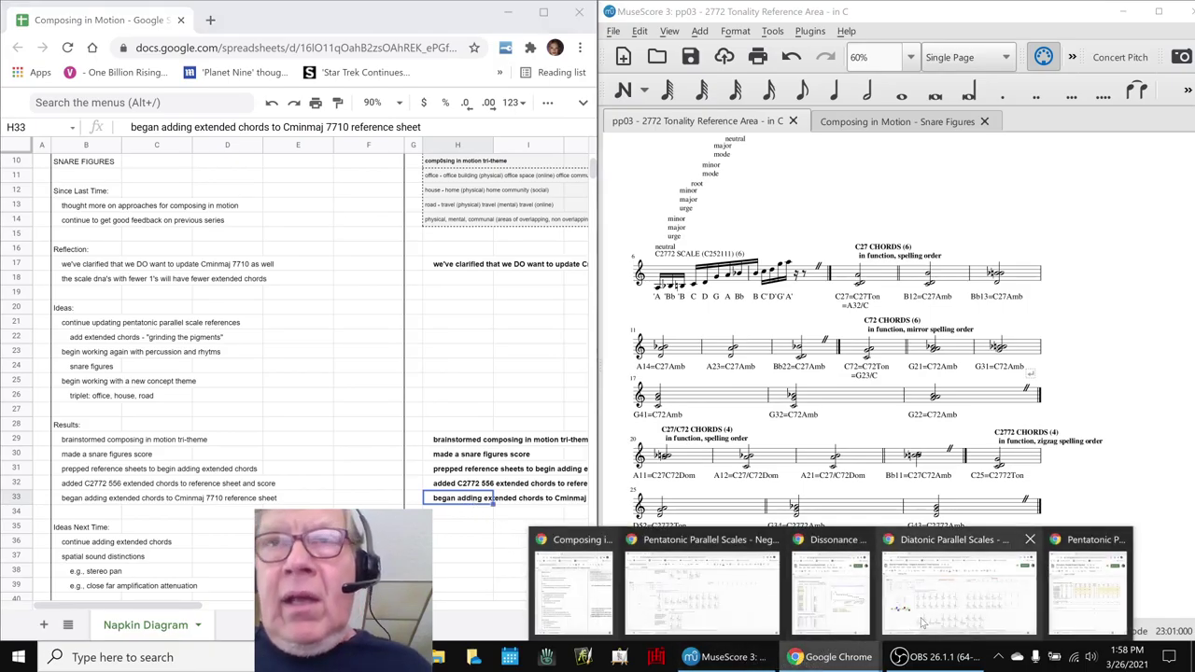
mouse_move(922, 620)
mouse_move(737, 615)
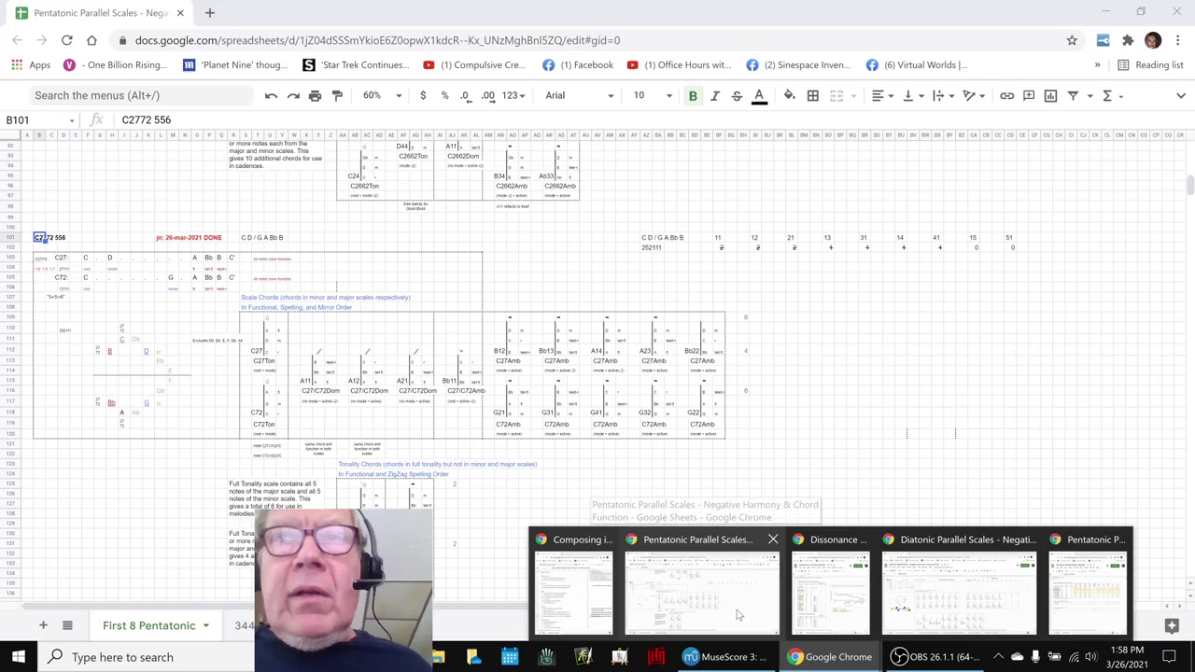
left_click(904, 597)
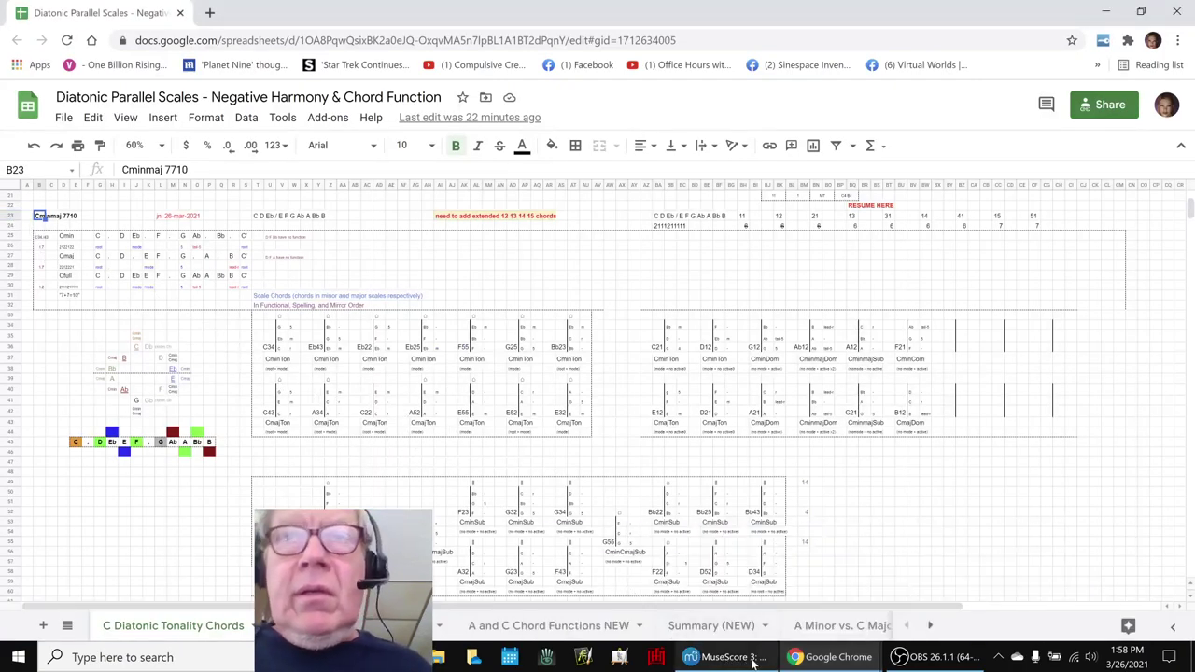
mouse_move(834, 657)
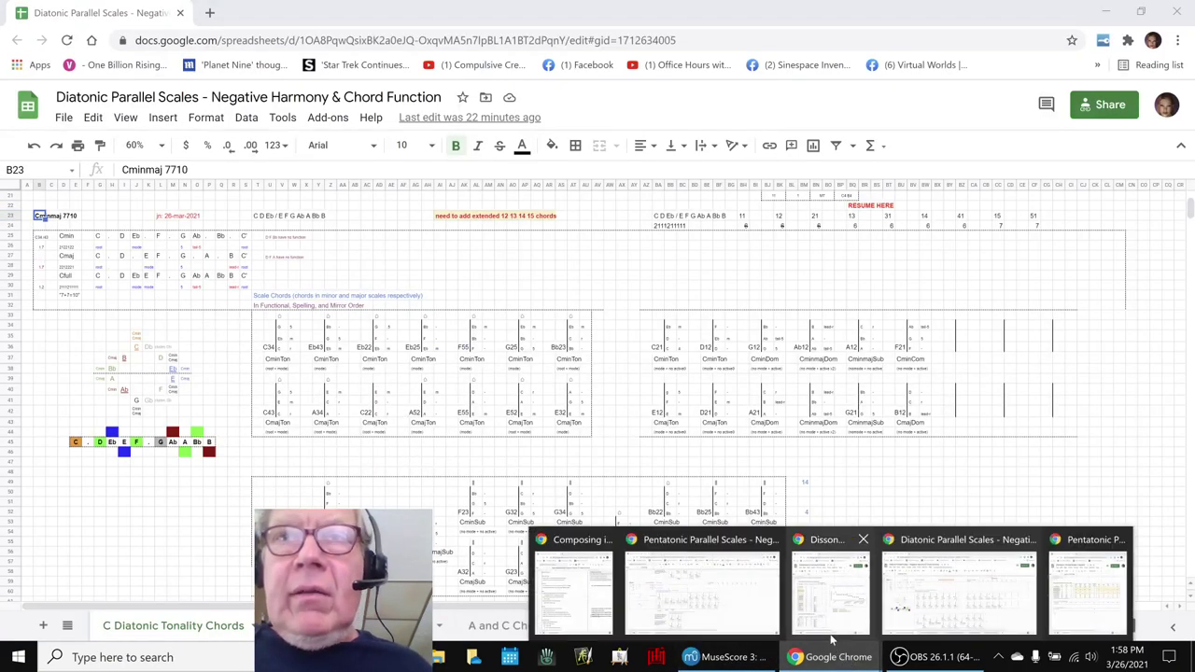
left_click(700, 588)
left_click(62, 237)
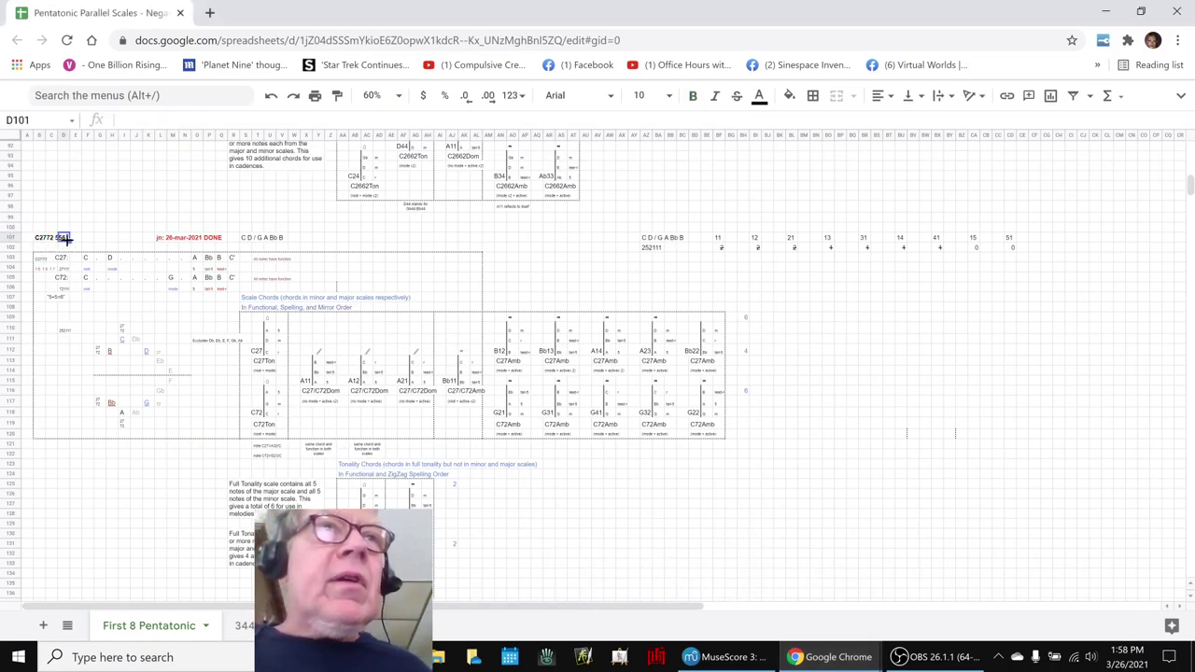
Step: Check the chord counts in BH109 (6), BH116 and BH112 (4)
left_click(744, 319)
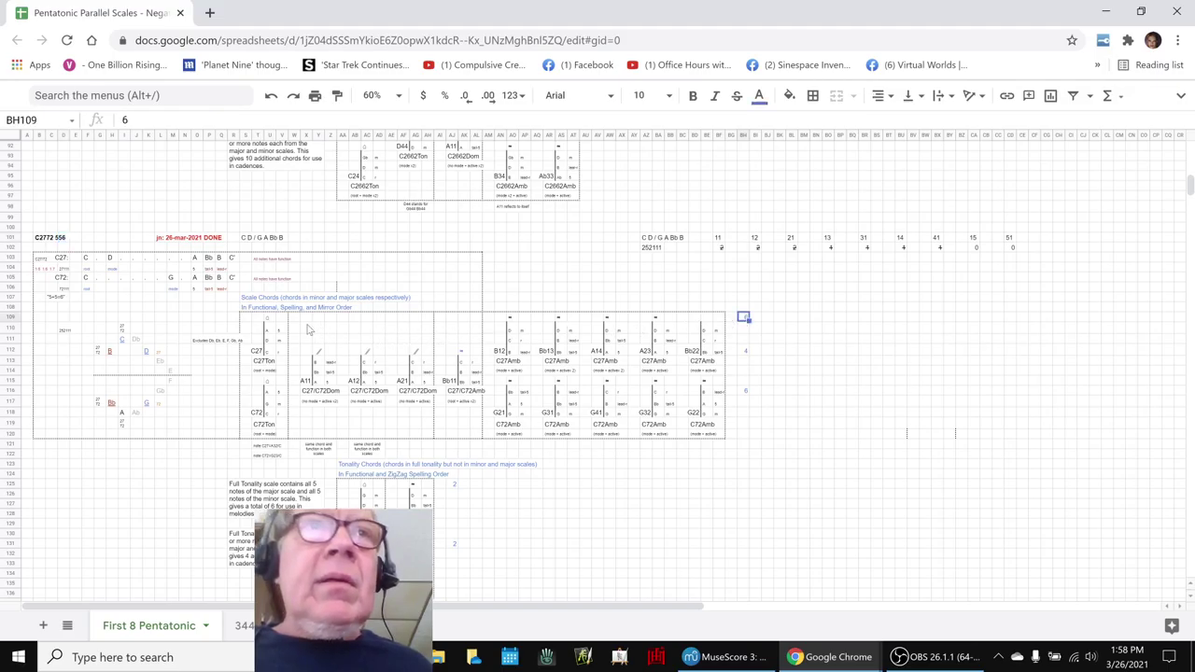
left_click(745, 391)
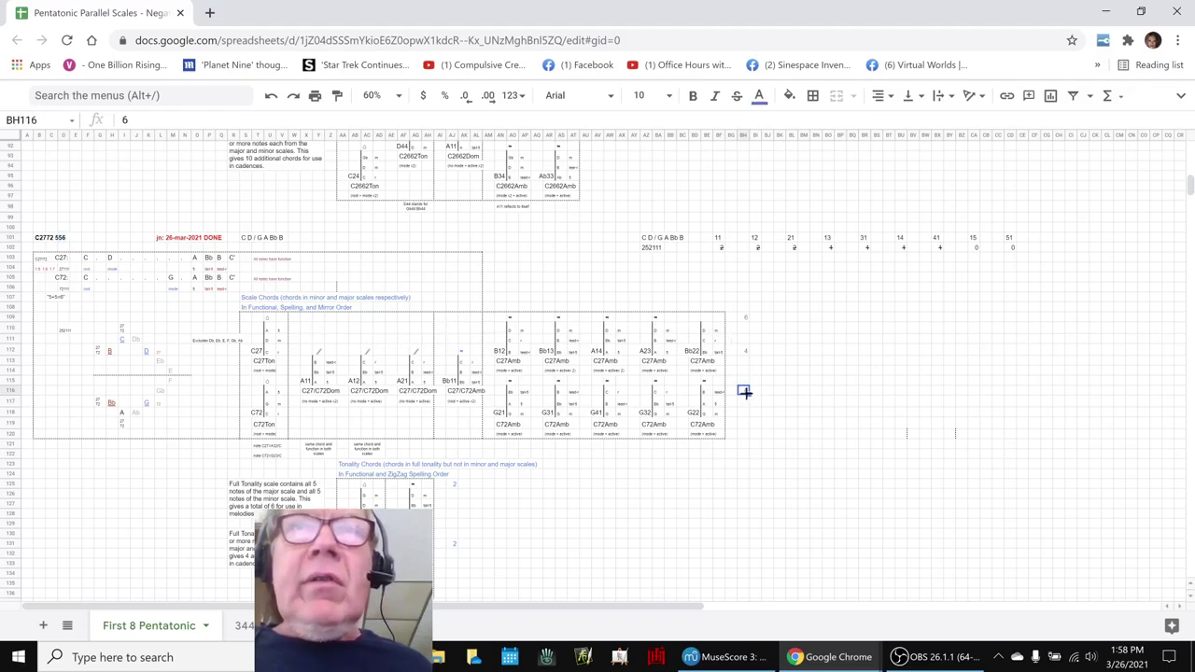
left_click(744, 351)
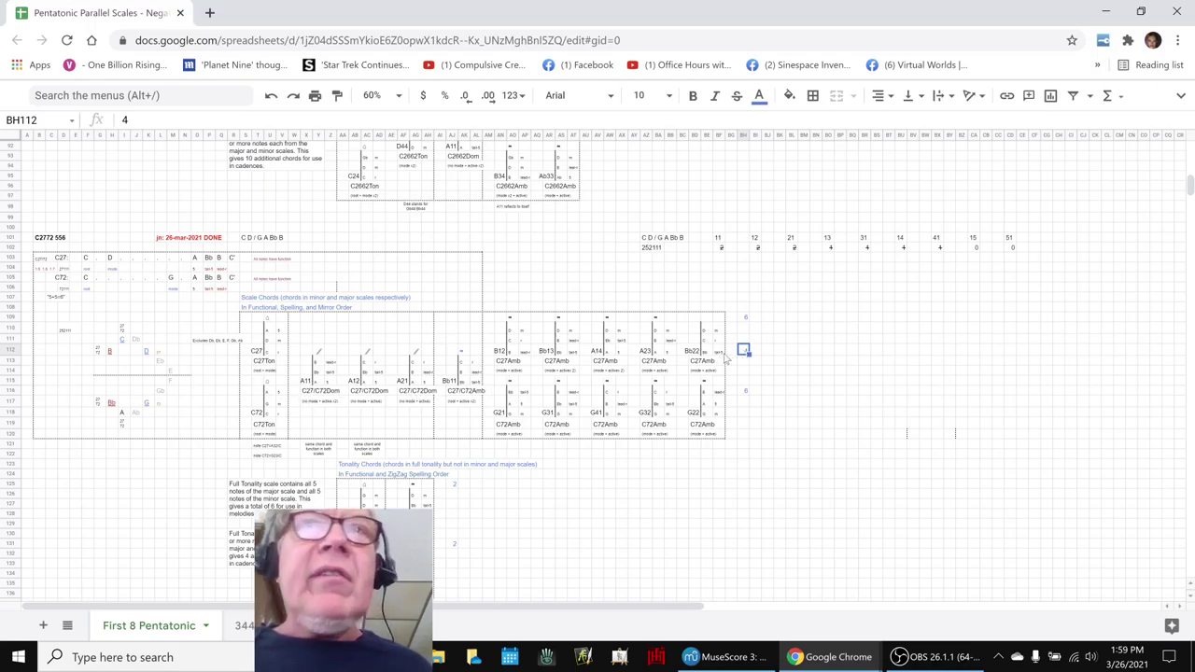
scroll(735, 356, "down", 2)
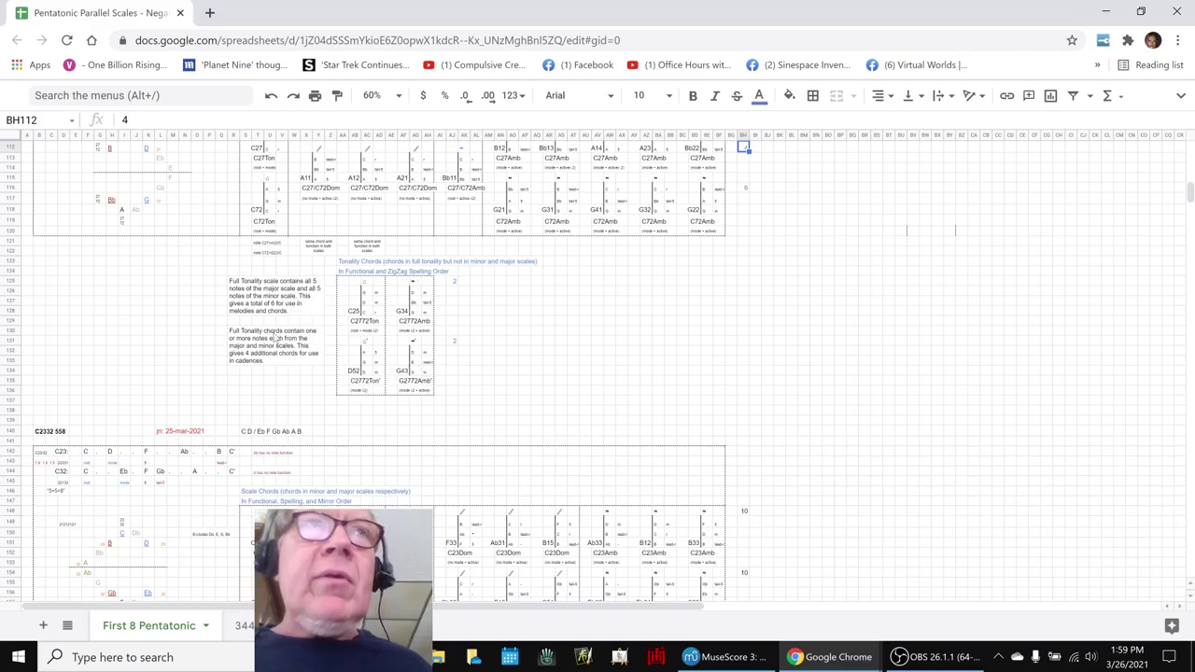
scroll(275, 338, "up", 2)
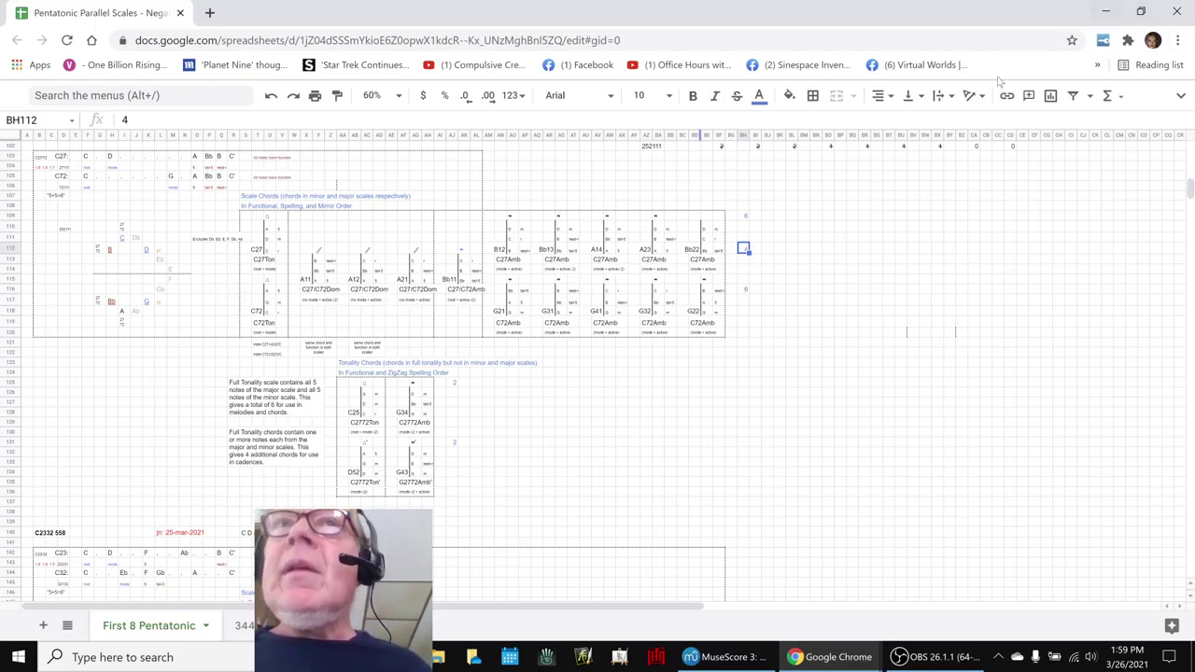
scroll(571, 252, "up", 3)
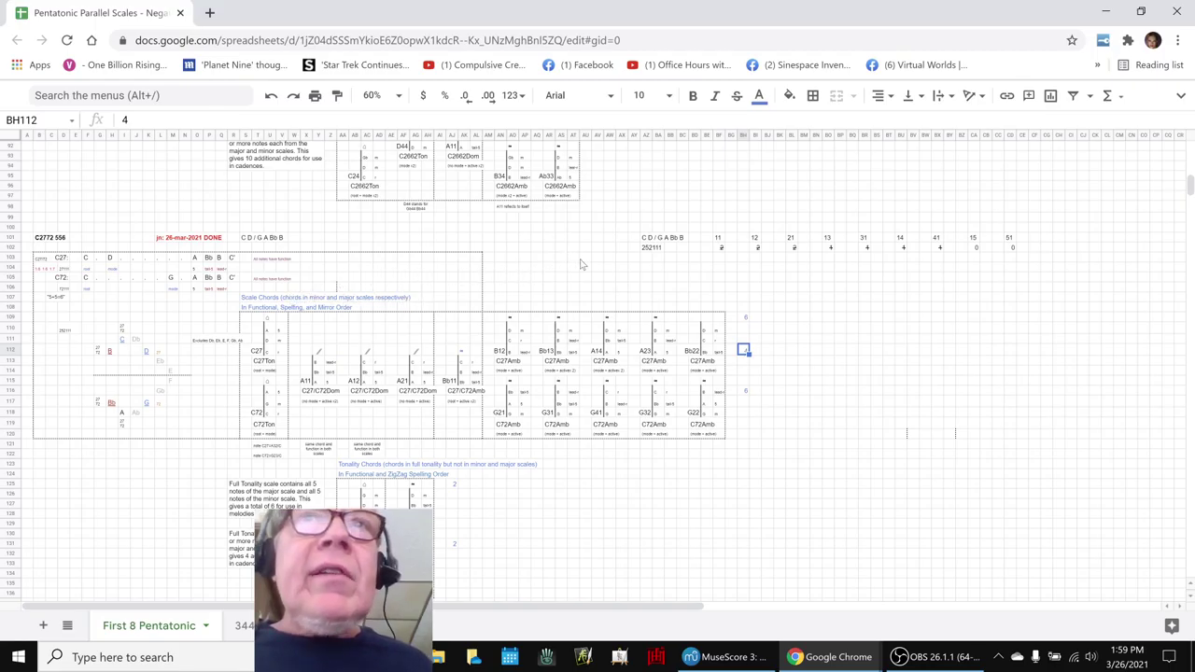
Step: Inspect the 252111 scale code in AZ102 without changing it, then minimize the Pentatonic window
left_click(645, 250)
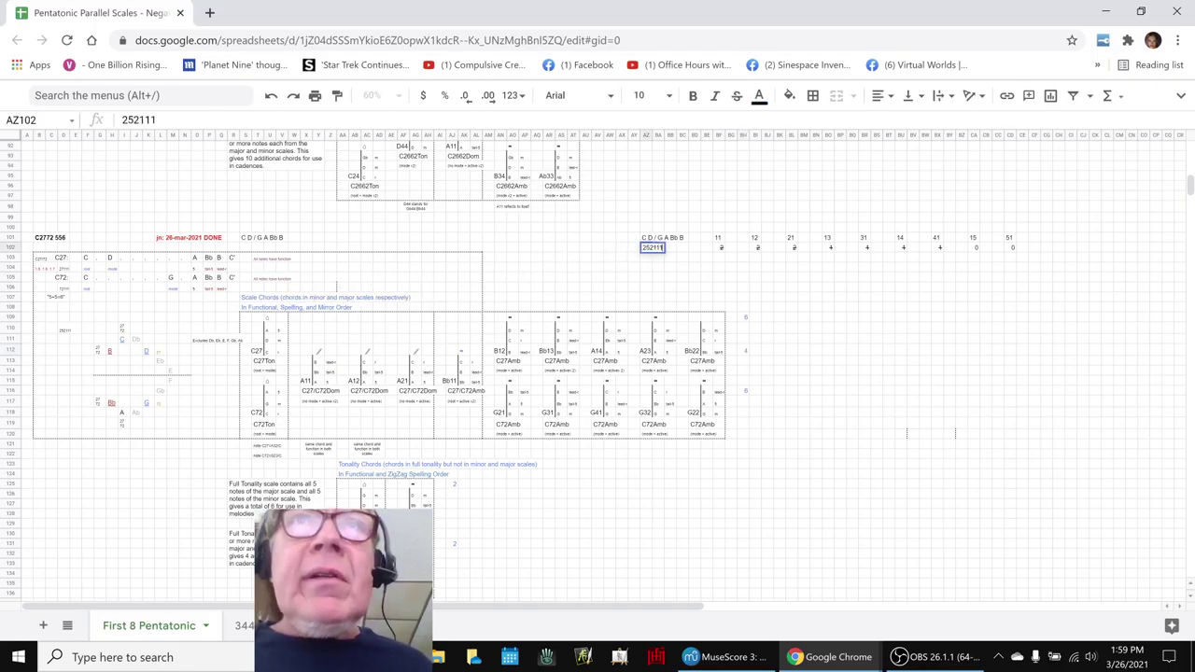
left_click(622, 268)
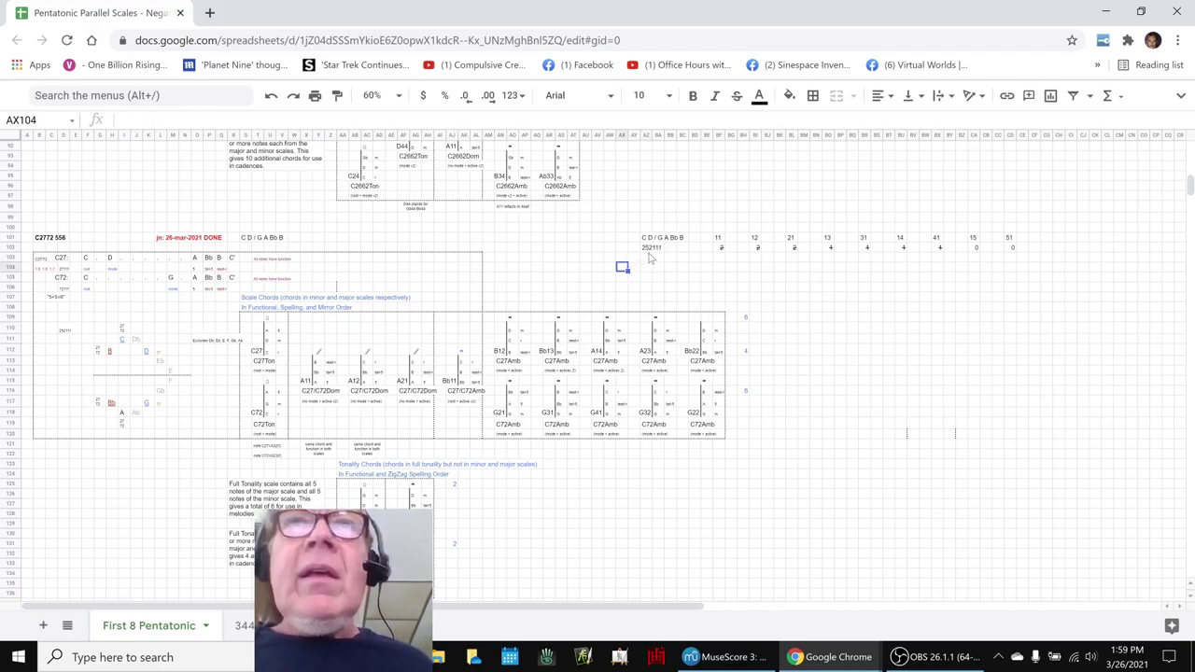
left_click(651, 247)
double_click(651, 247)
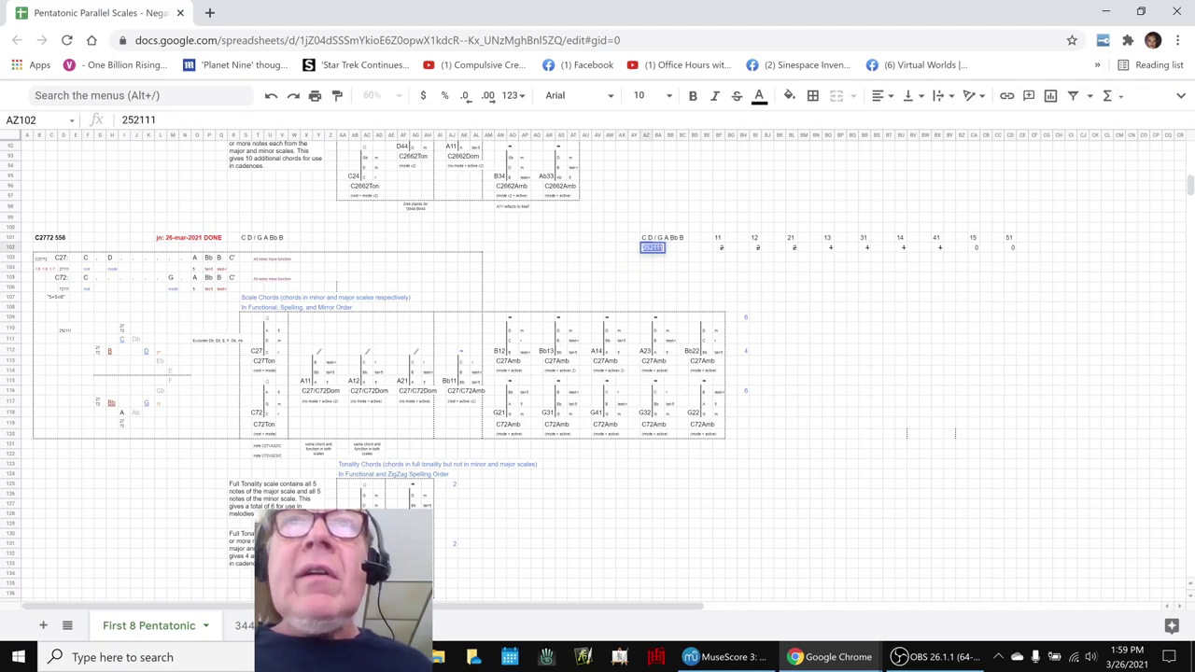
left_click(610, 277)
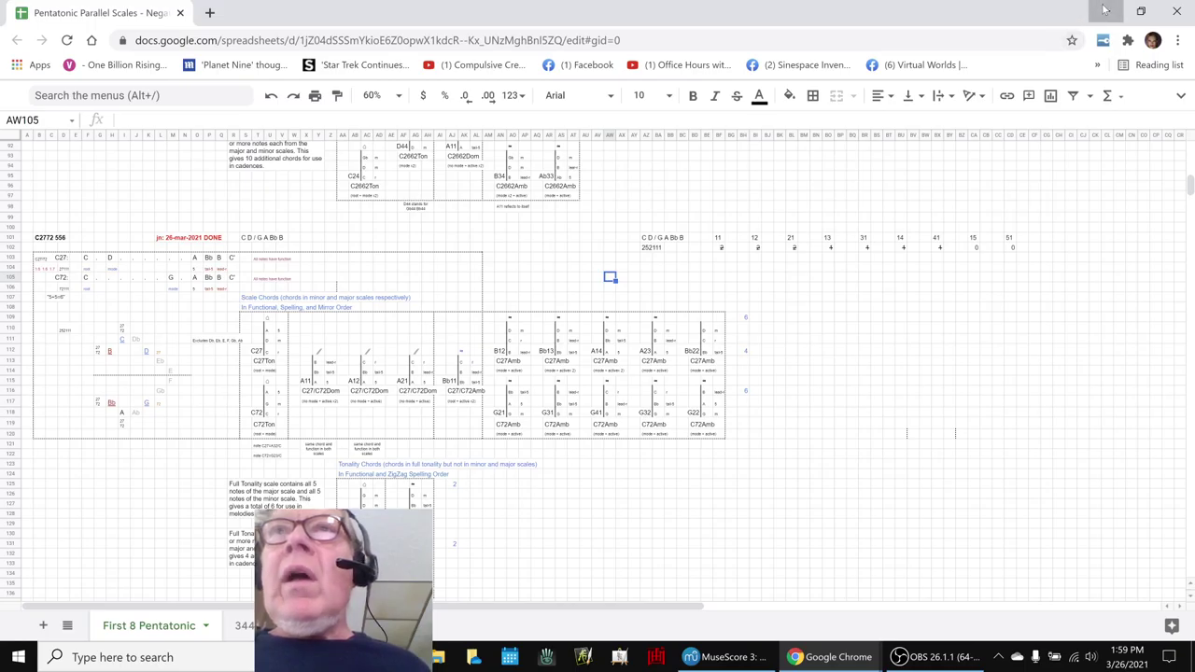
left_click(1105, 11)
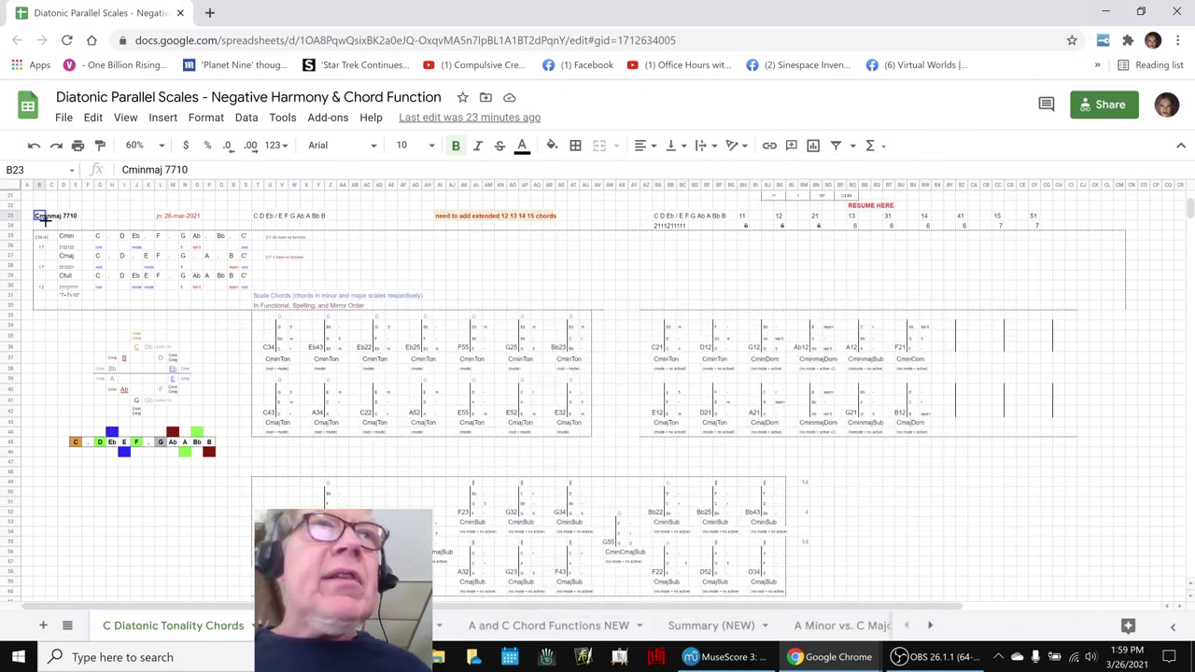
left_click(658, 227)
double_click(658, 228)
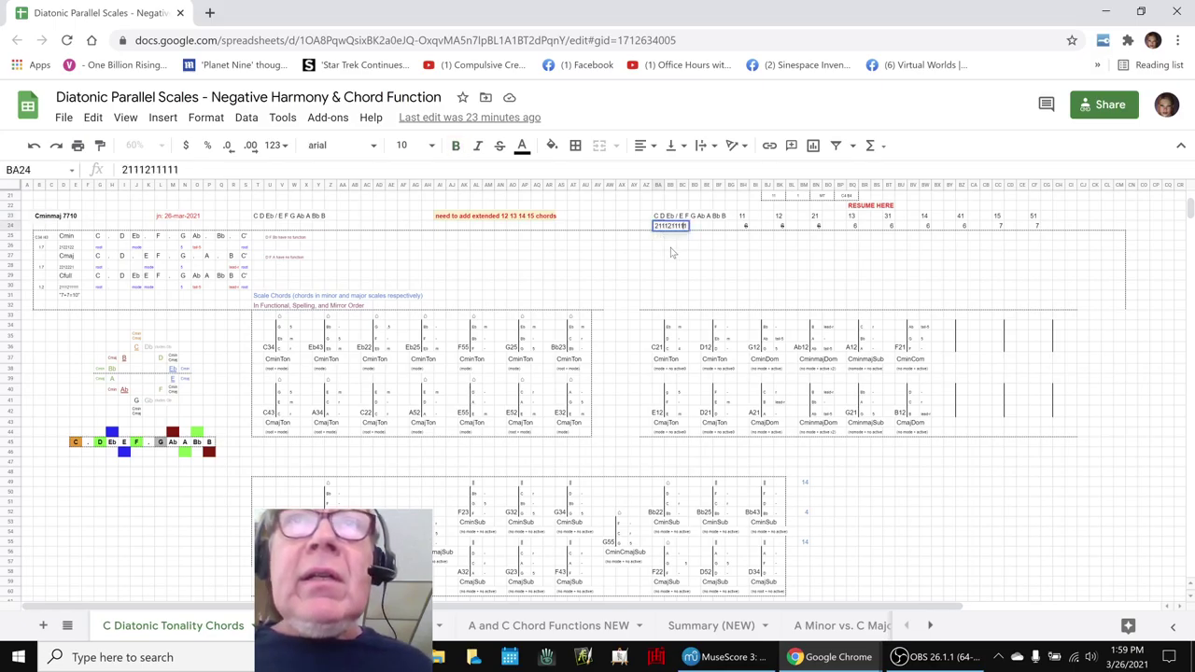
left_click(717, 267)
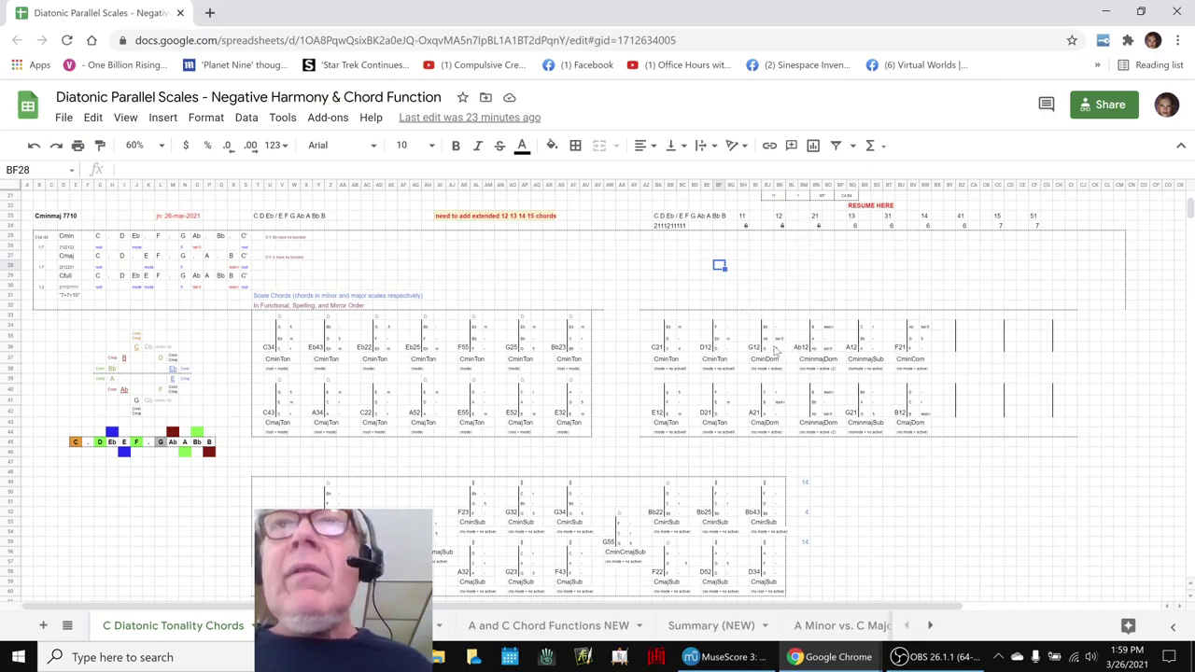
left_click(659, 318)
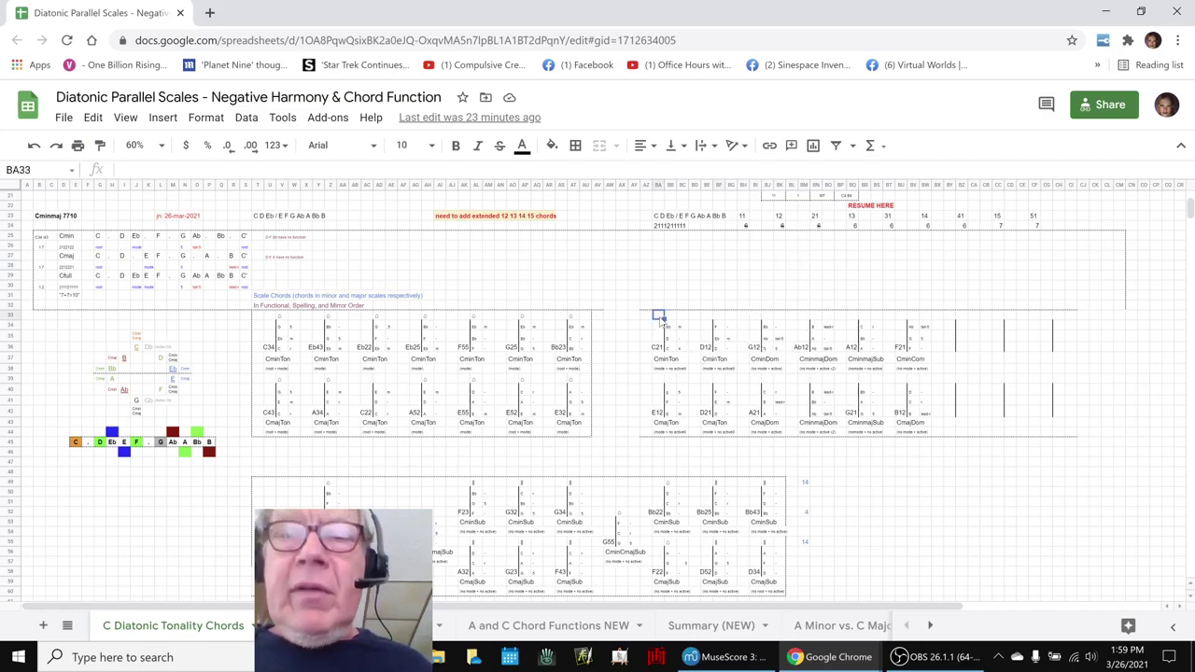
left_click(926, 441, "shift")
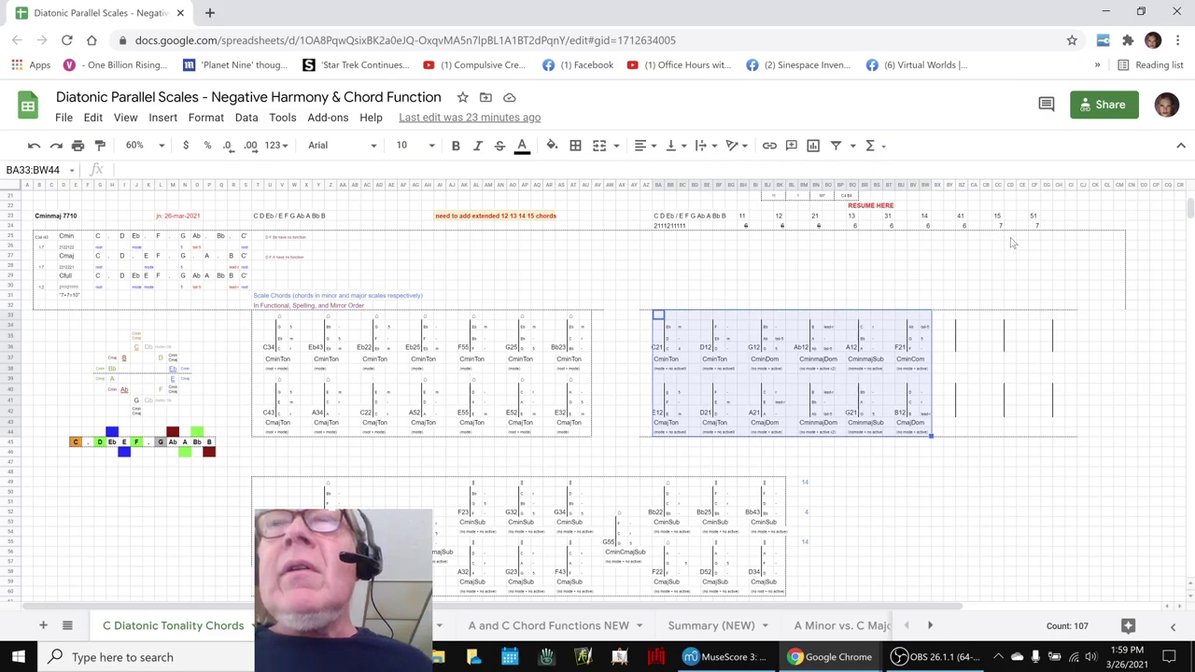
left_click(766, 276)
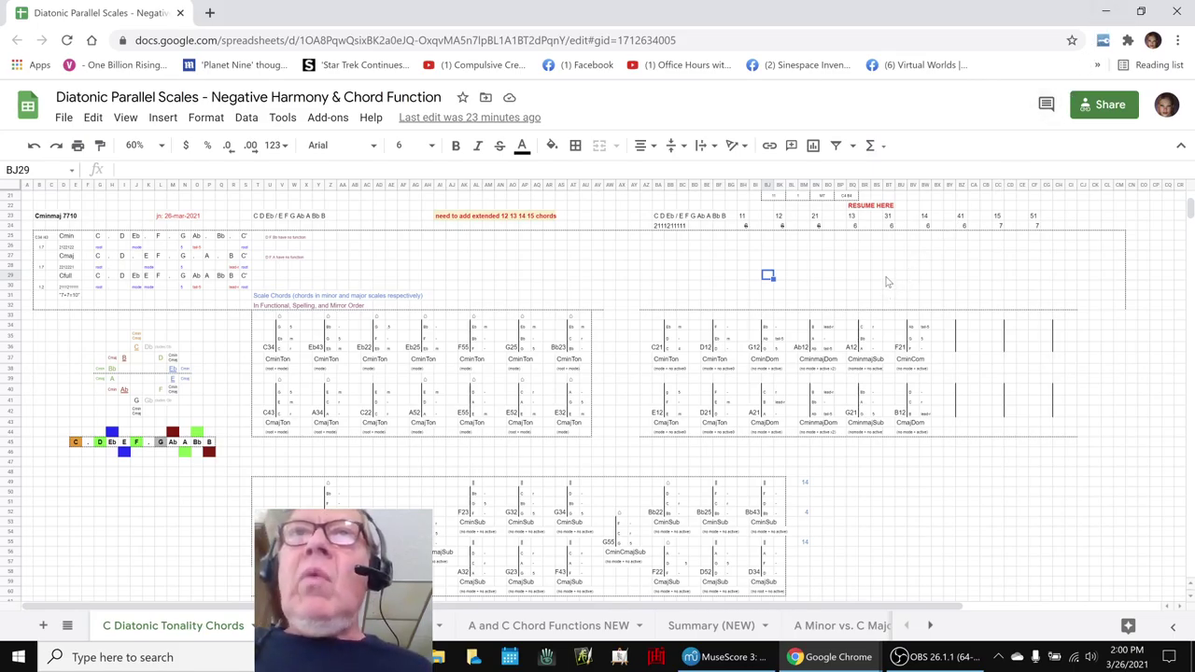
left_click(658, 227)
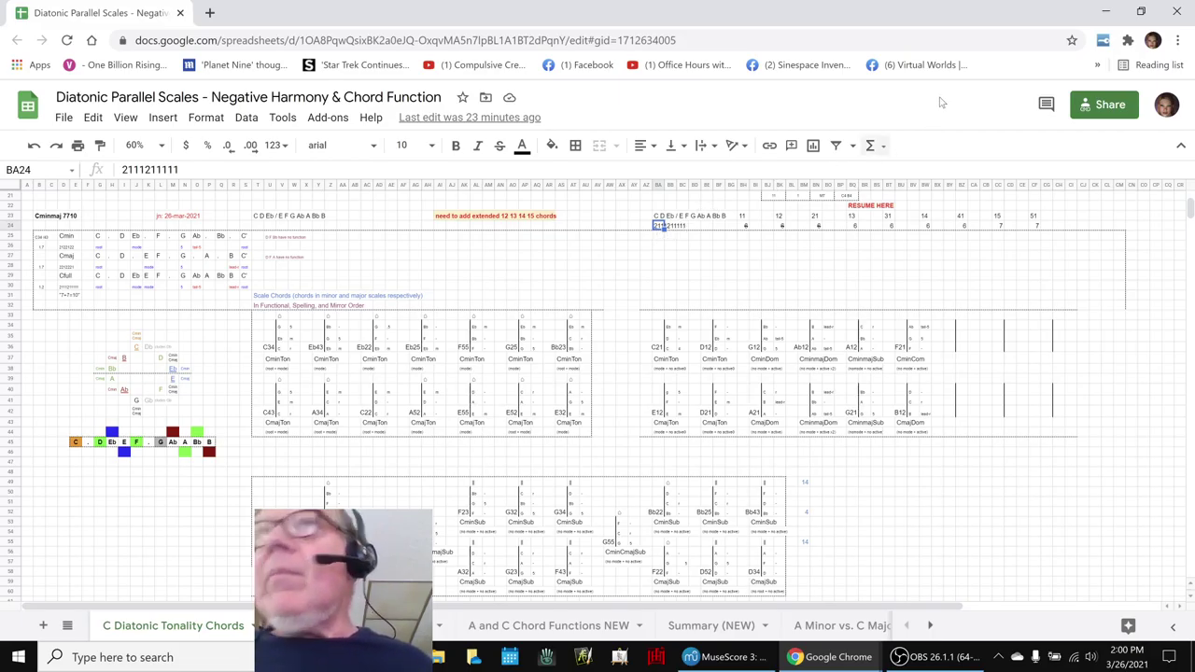
left_click(1105, 12)
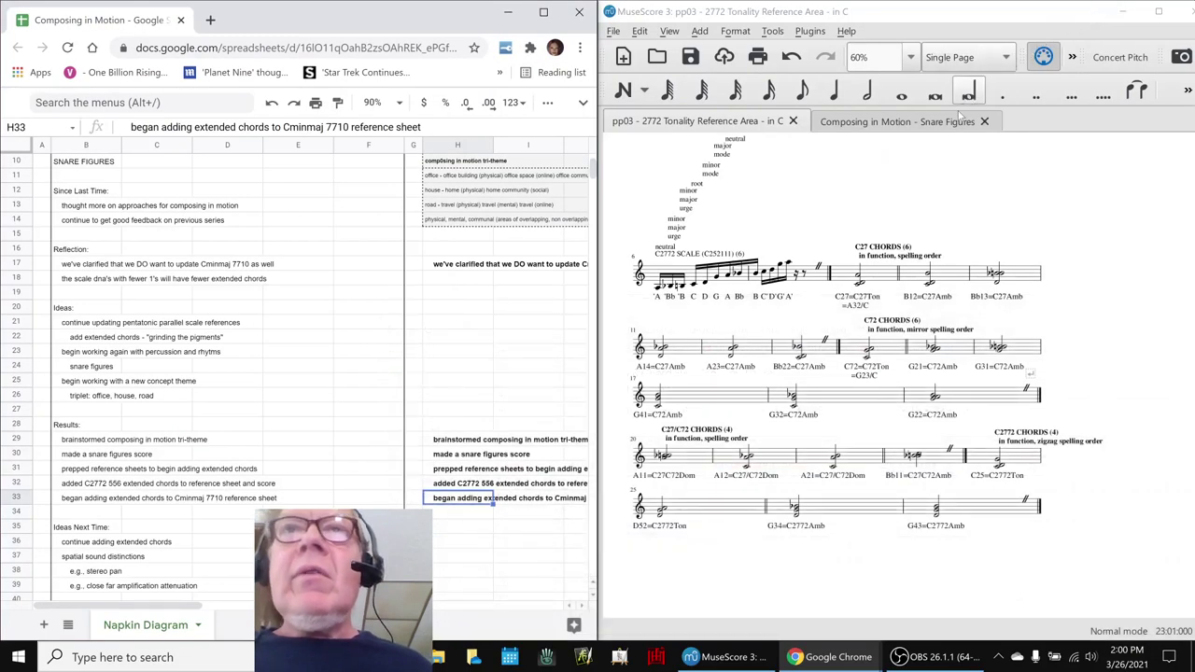
Step: Focus MuseScore and switch to the Composing in Motion - Snare Figures score tab
left_click(987, 205)
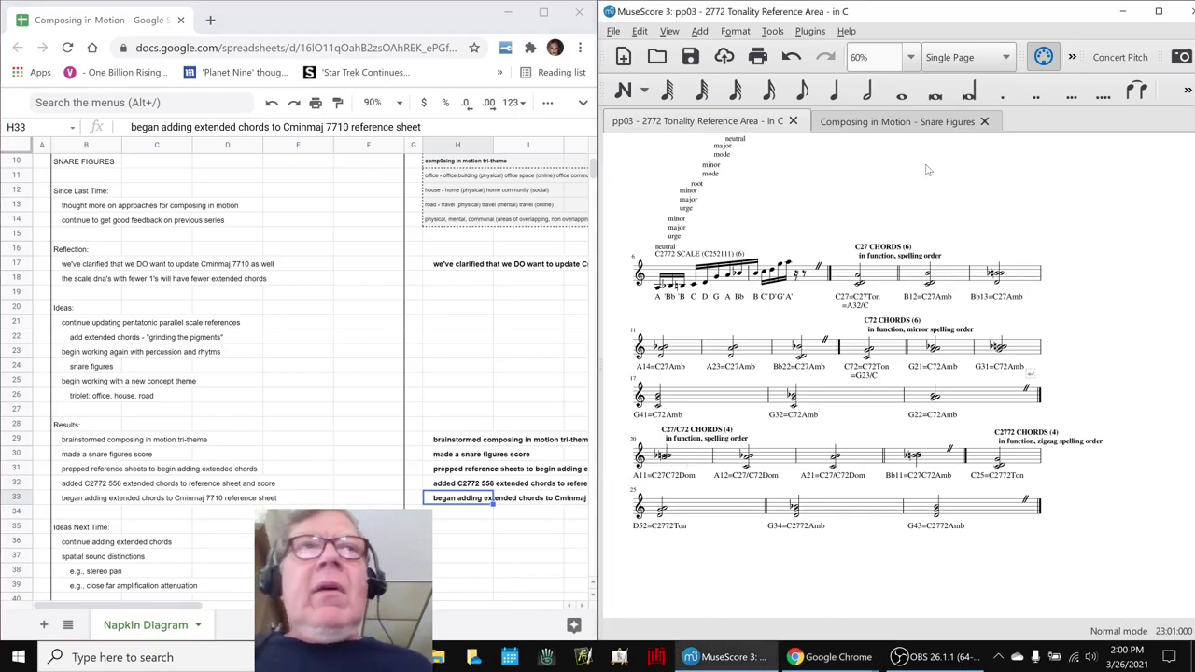
left_click(882, 124)
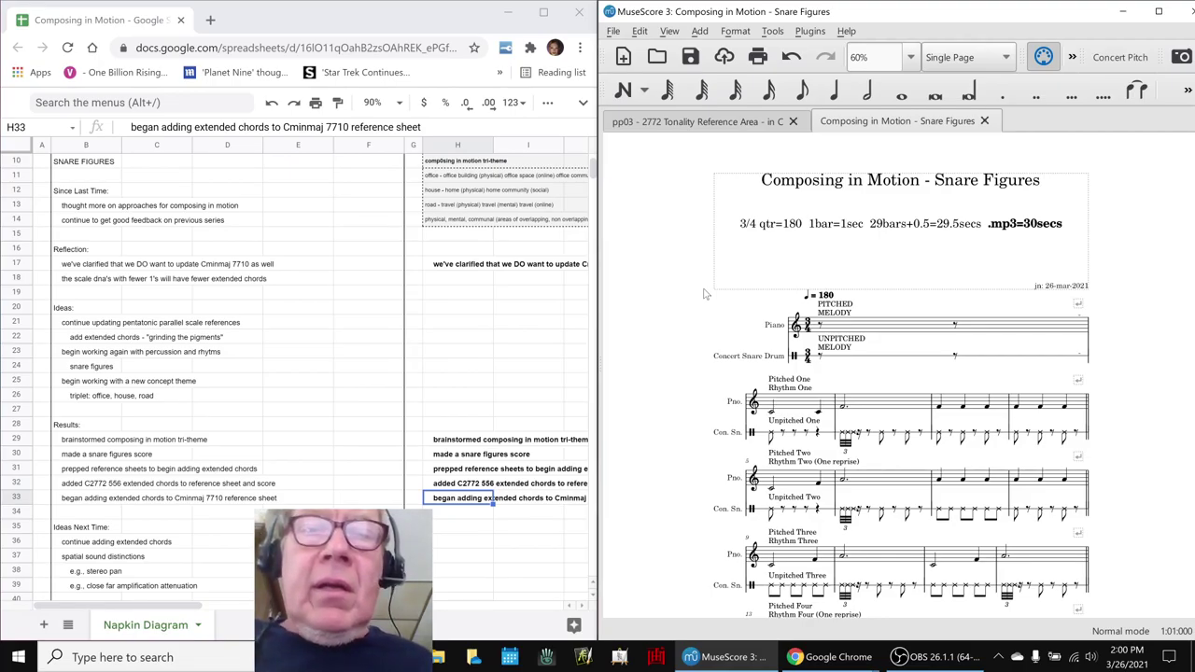
Step: Check the score's instruments in the Mixer and briefly test playback
key("F10")
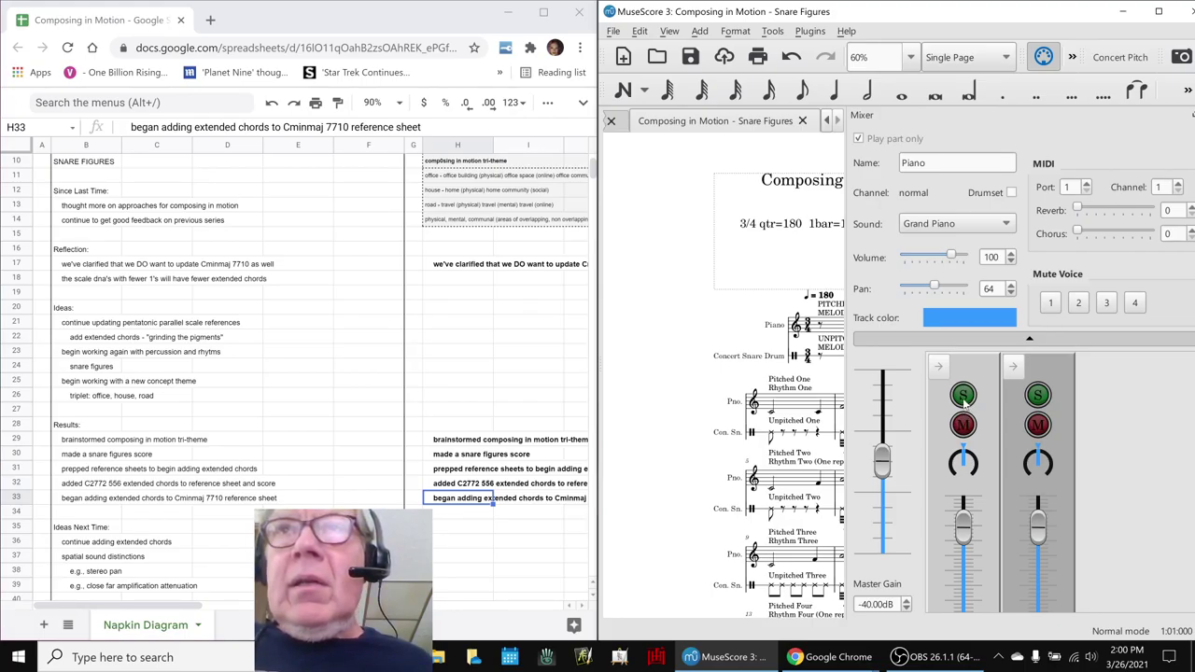
key("F10")
key("space")
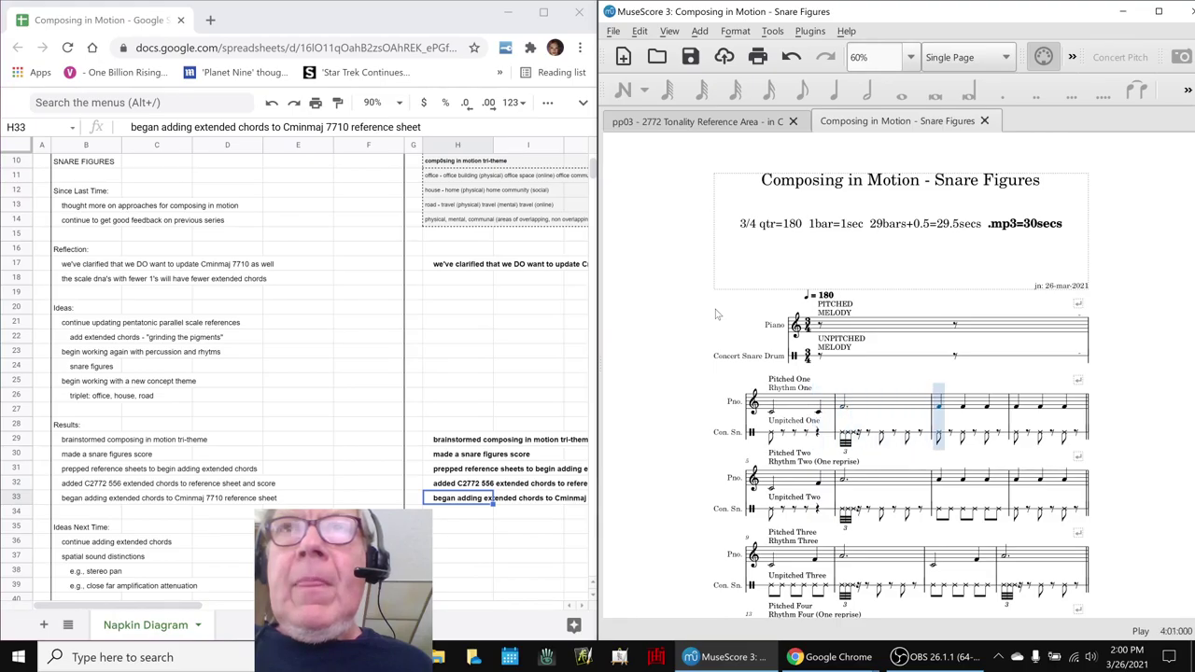
key("space")
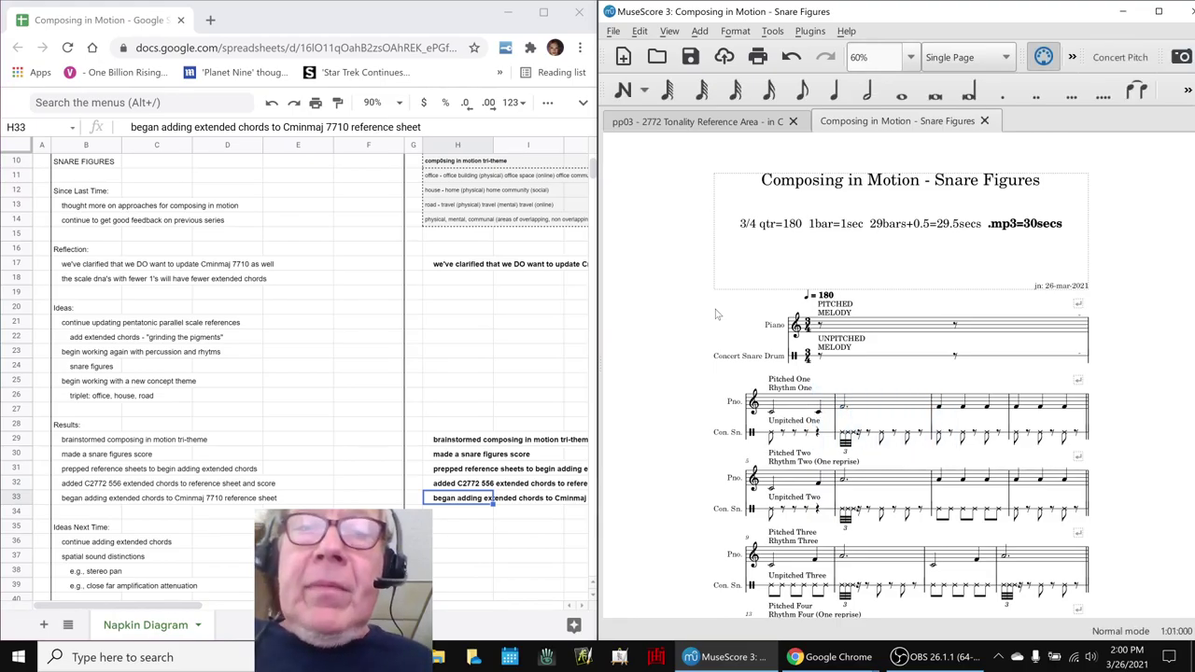
key("F10")
key("F10")
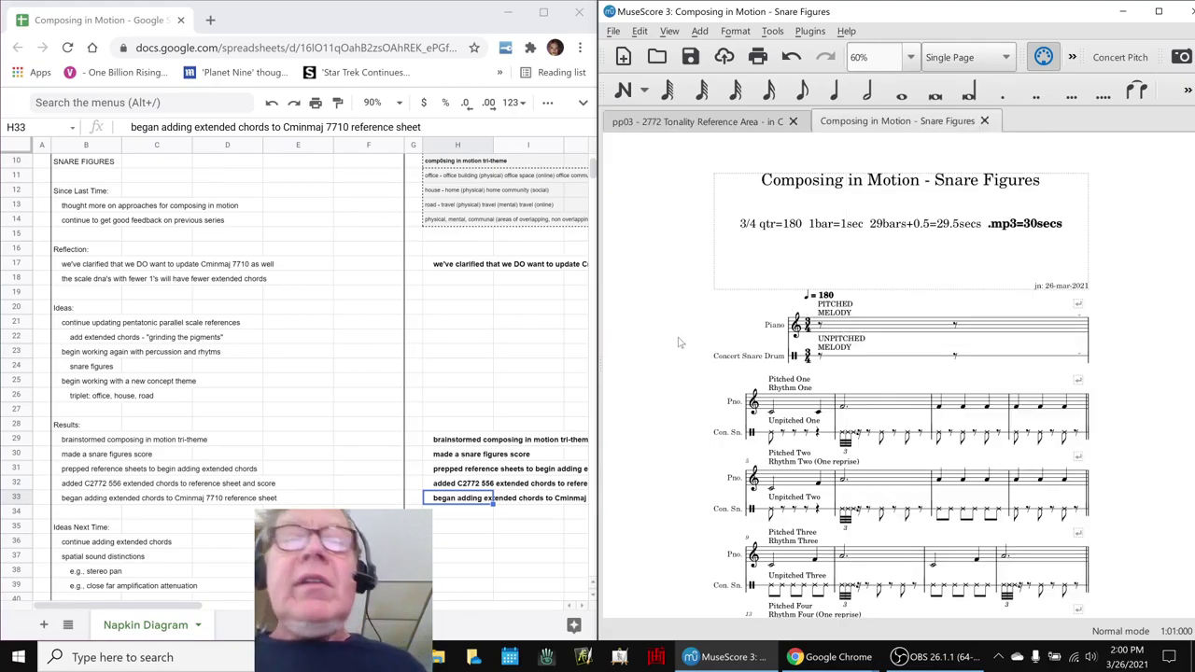
key("n")
key("Escape")
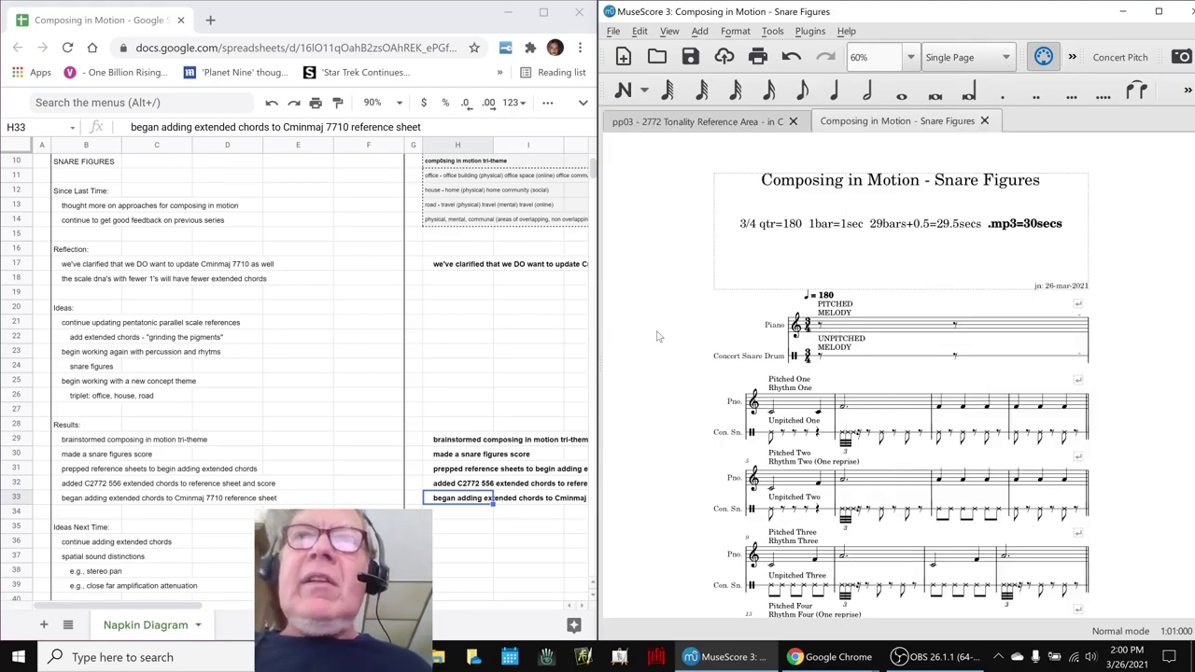
Step: Play the Snare Figures score through to END PIECE, checking the Pitched Six and Unpitched Two texts
key("space")
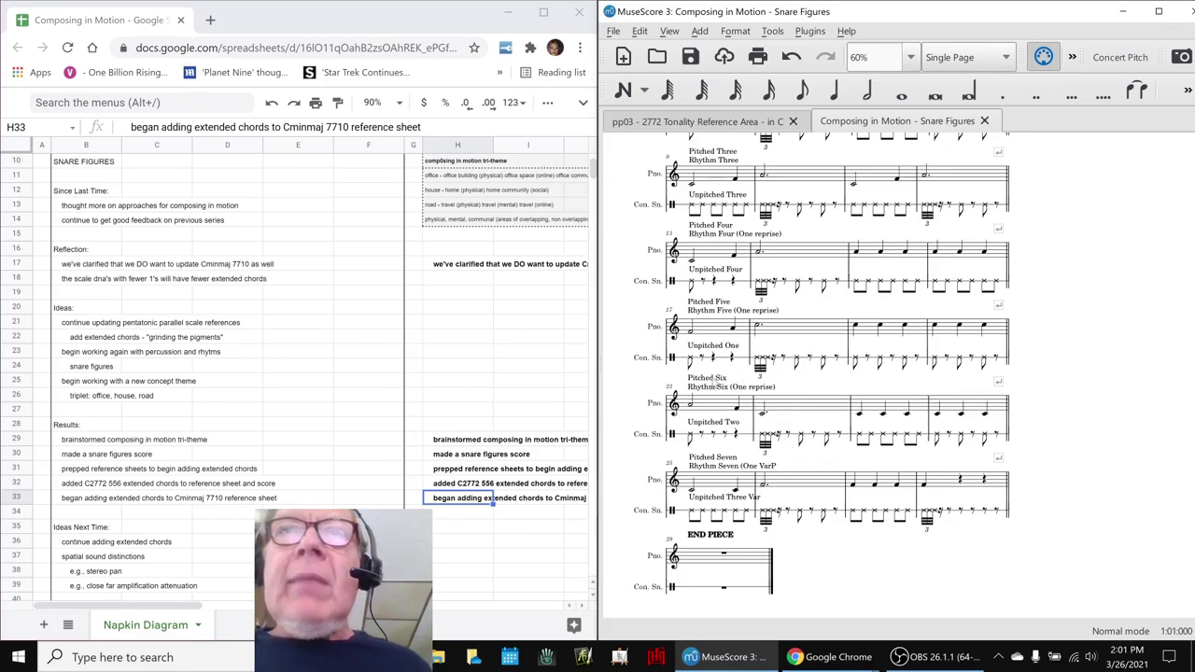
left_click(715, 383)
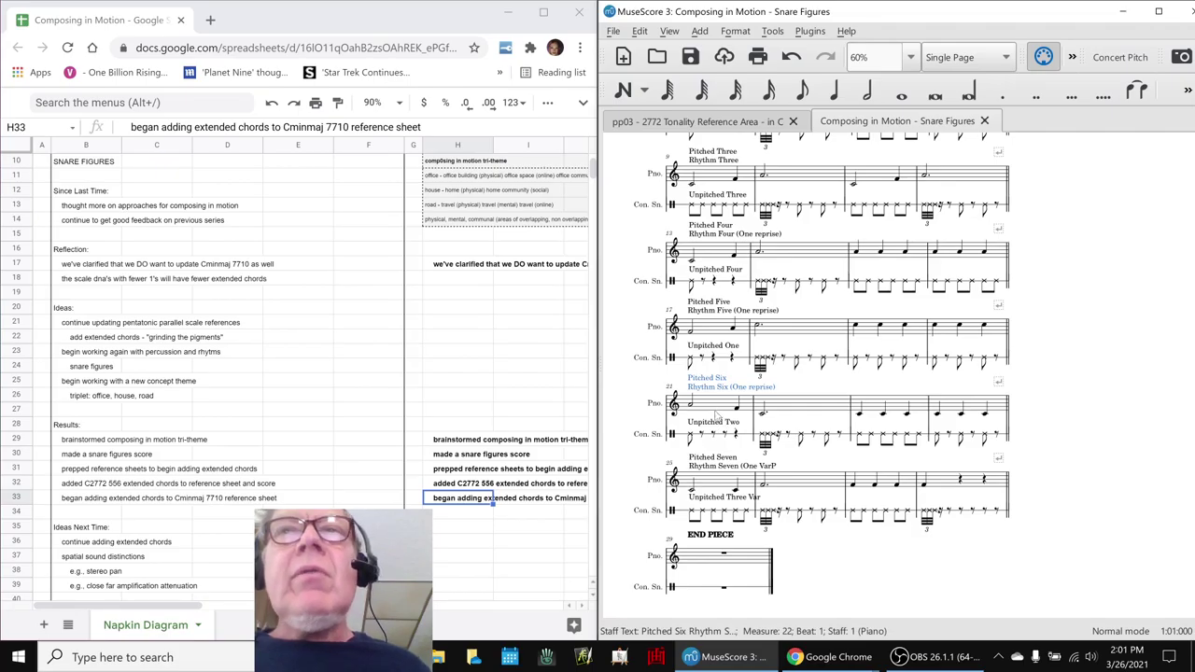
left_click(715, 423)
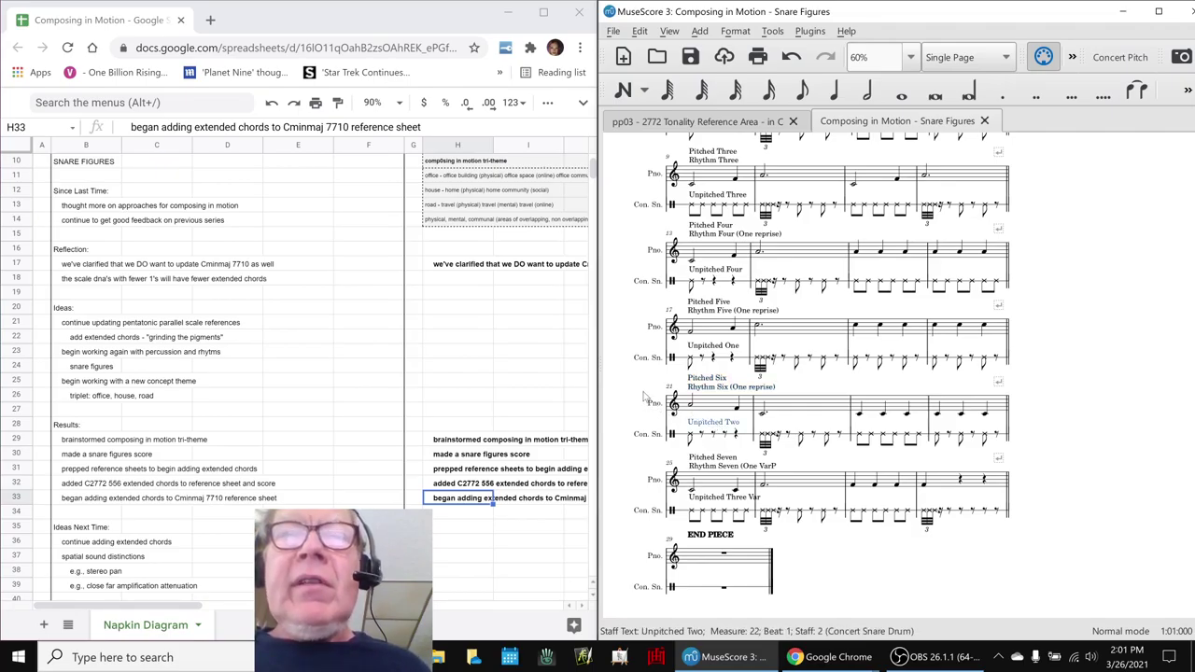
key("Escape")
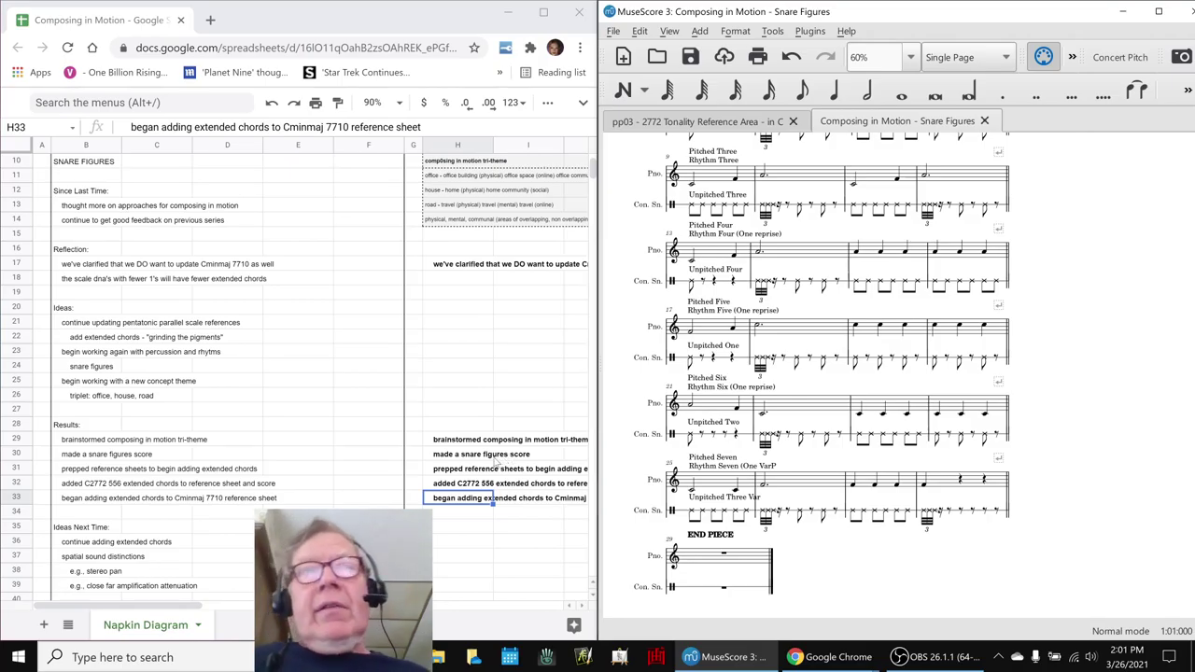
scroll(131, 417, "down", 3)
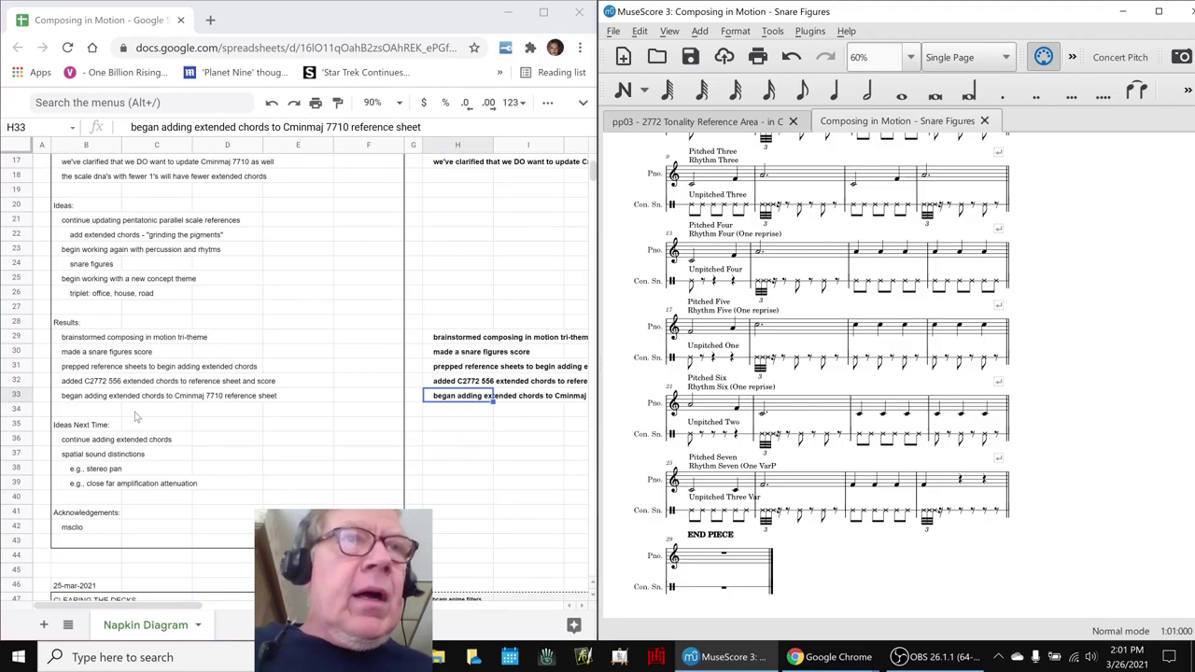
Step: Point out the extended-chords, spatial sound and acknowledgement notes, then bring OBS Studio forward
left_click(65, 441)
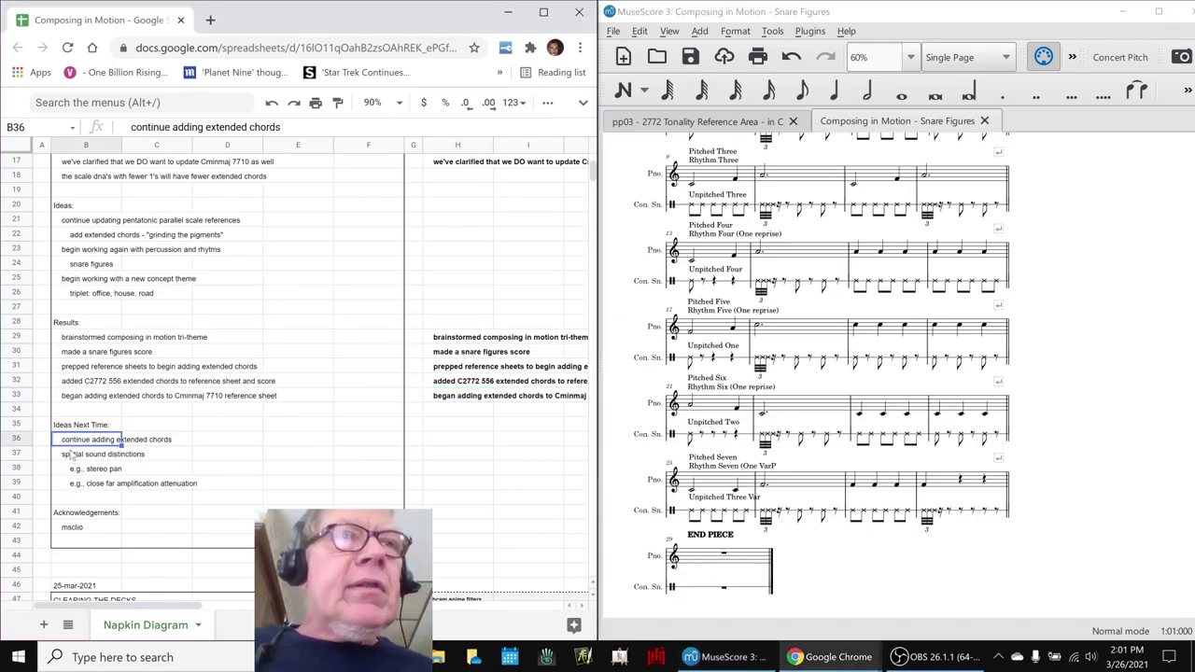
left_click(70, 456)
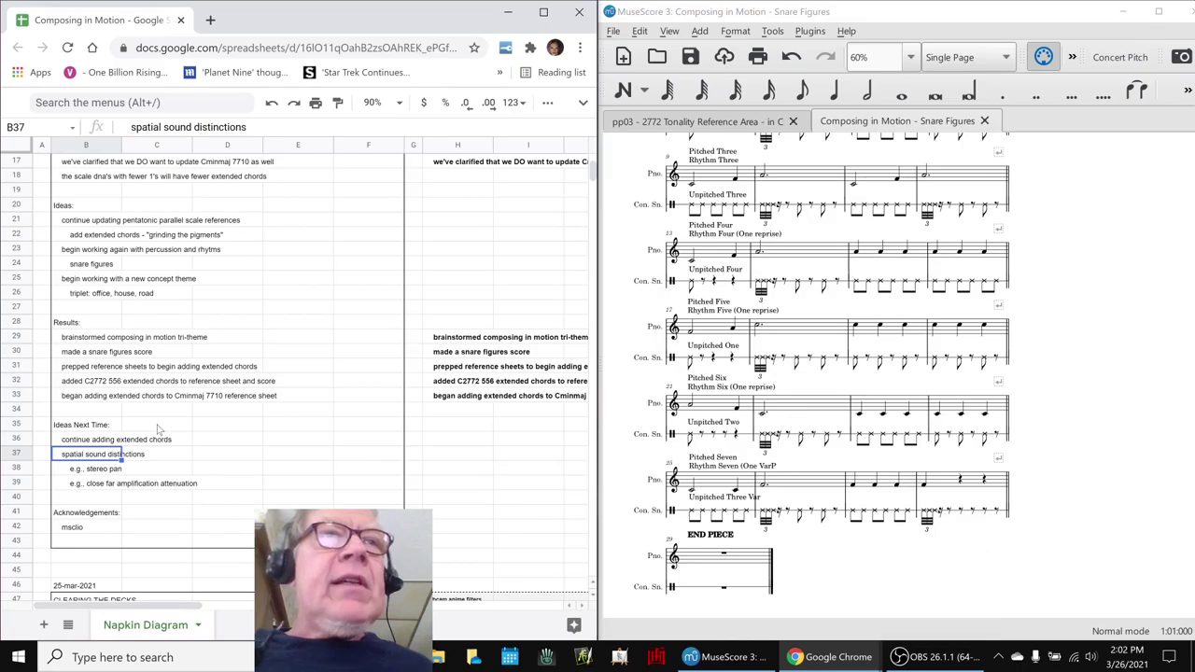
left_click(68, 528)
left_click(205, 515)
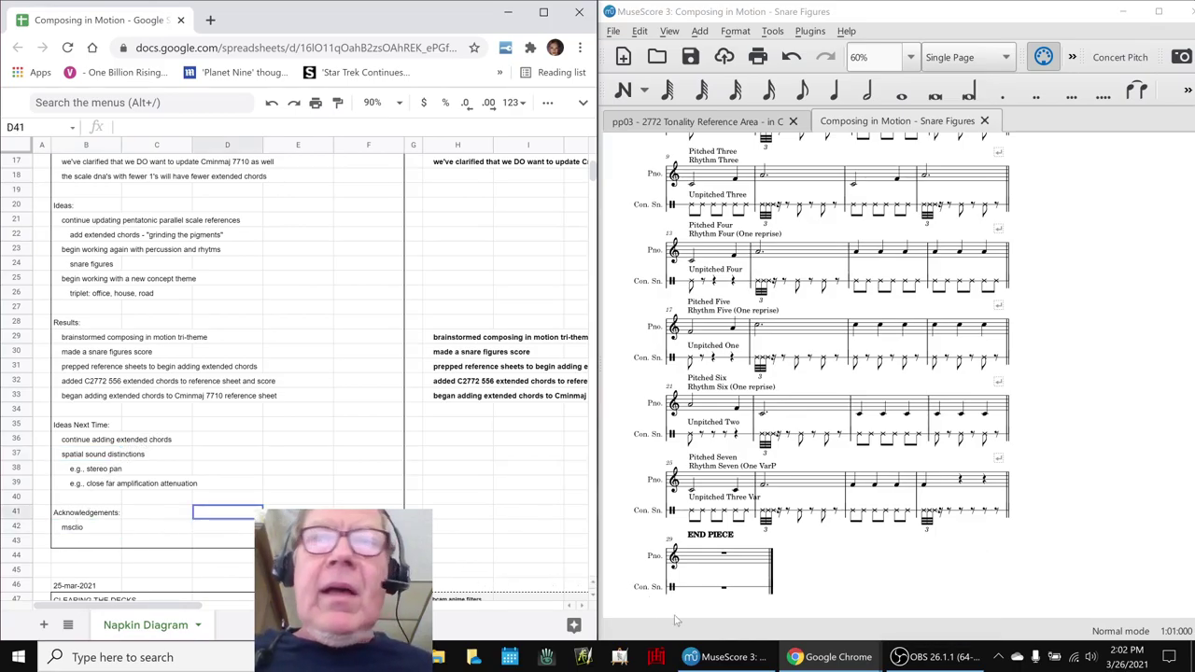
left_click(931, 658)
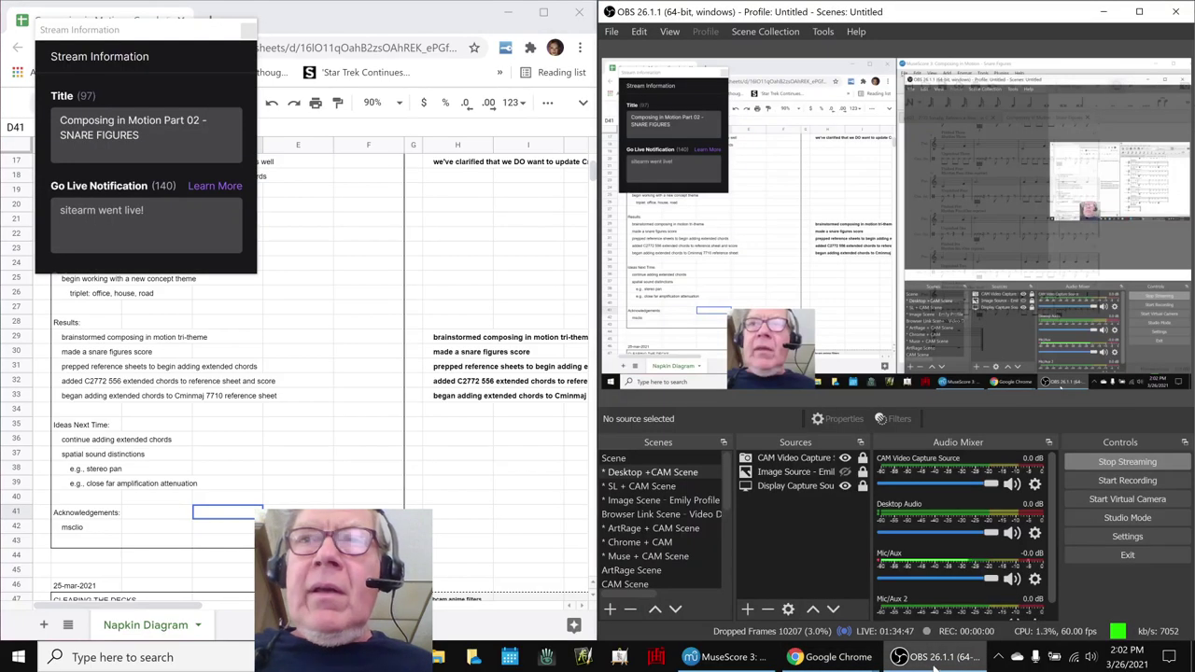